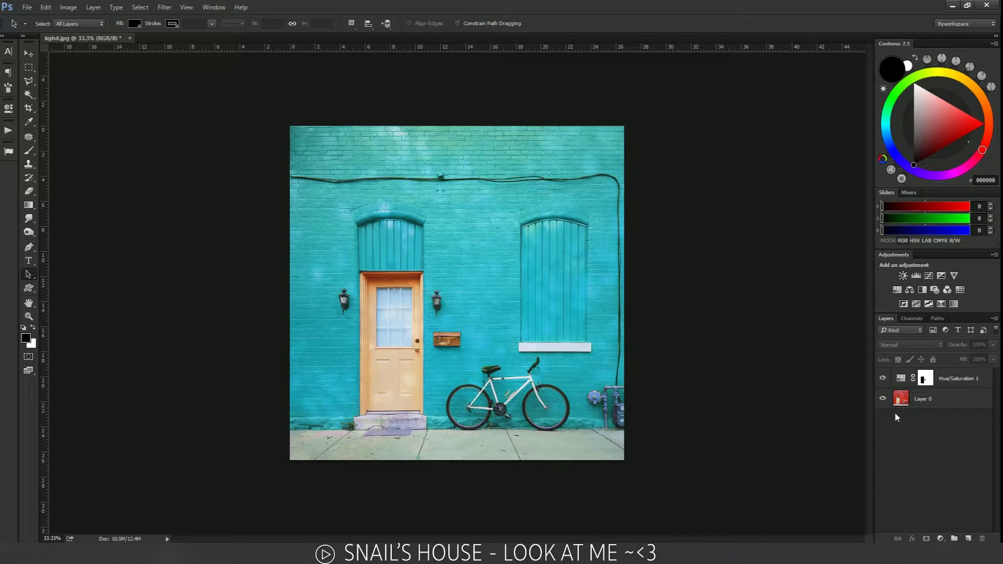
# Compare the teal adjustment on and off, and toggle its mask to check the door.
pyautogui.click(882, 378)
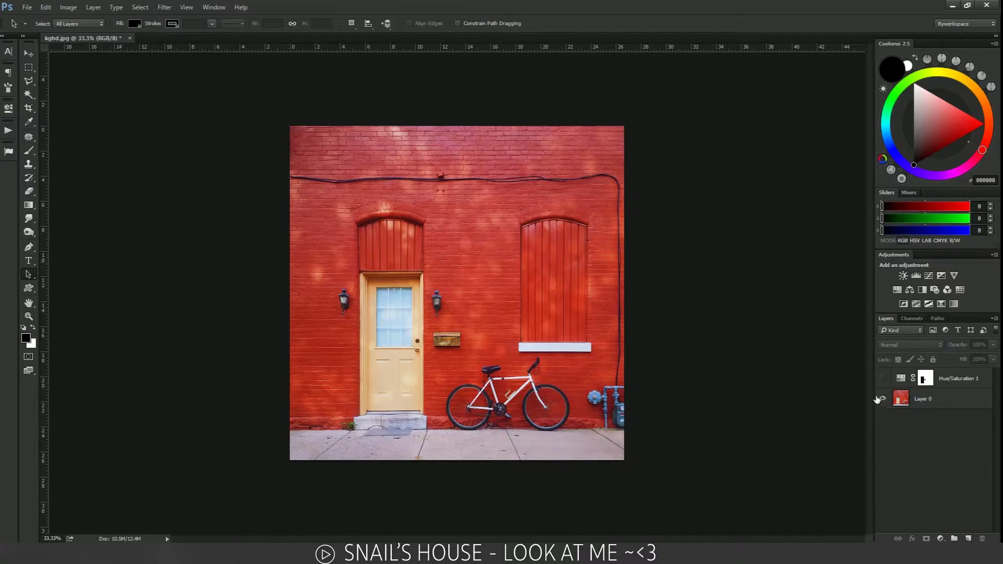
pyautogui.click(882, 378)
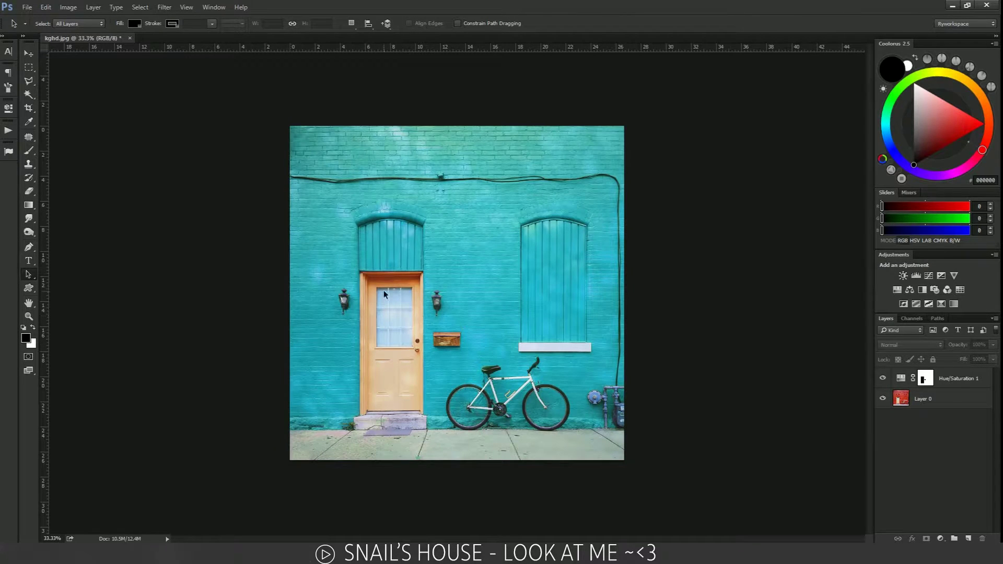
pyautogui.hotkey('ctrl', '+')
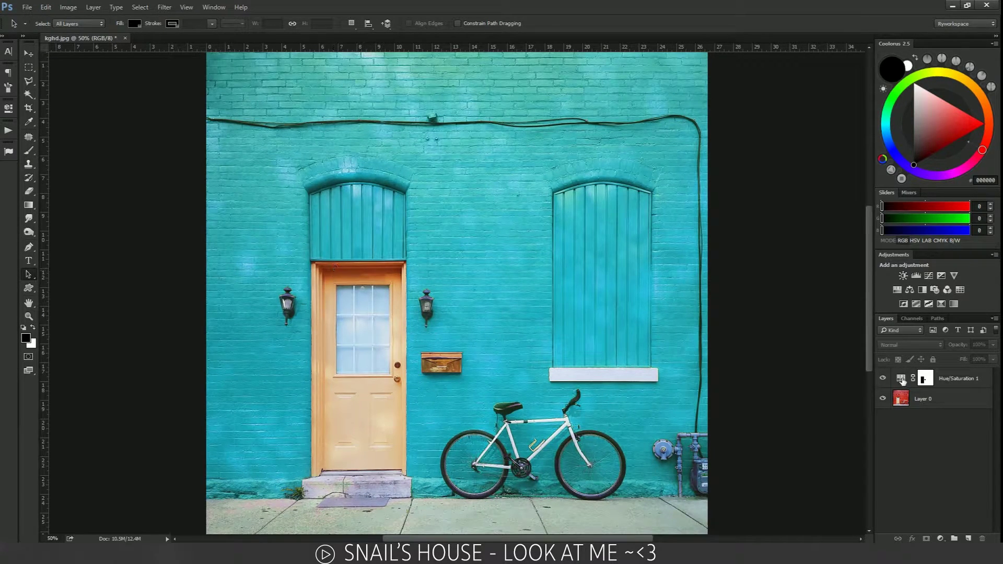
pyautogui.click(924, 379)
pyautogui.keyDown('shift'); pyautogui.click(922, 380); pyautogui.keyUp('shift')
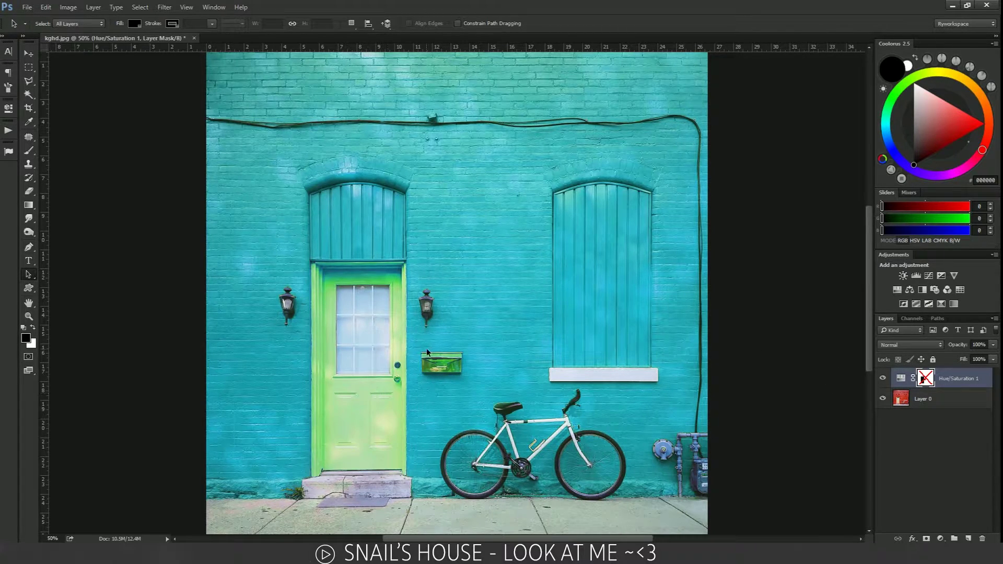
pyautogui.hotkey('ctrl', '-')
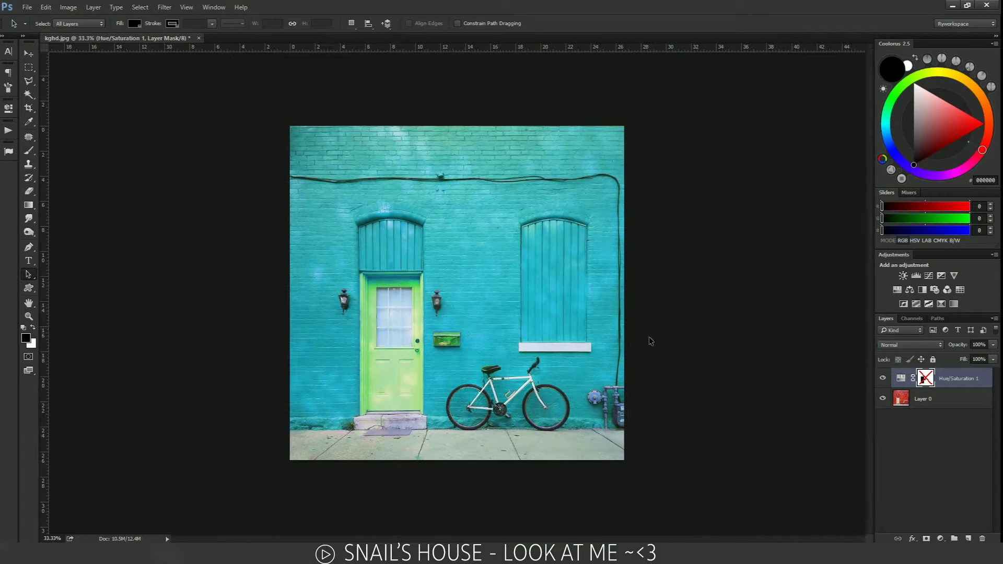
pyautogui.keyDown('shift'); pyautogui.click(929, 382); pyautogui.keyUp('shift')
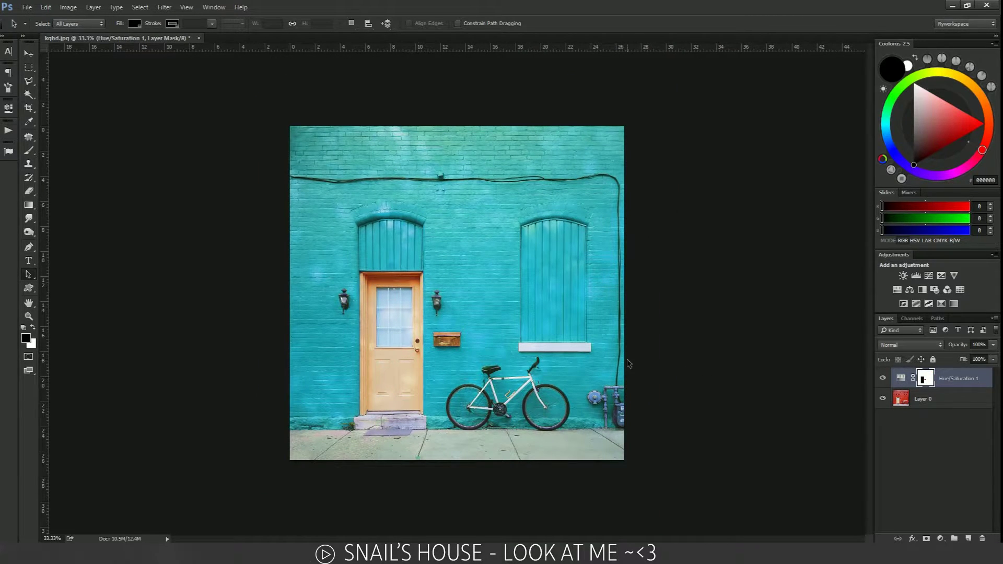
pyautogui.hotkey('ctrl', '+')
pyautogui.hotkey('ctrl', '-')
# Delete the teal Hue/Saturation 1 layer, then undo to restore it.
pyautogui.click(503, 138)
pyautogui.click(945, 378)
pyautogui.press('Delete')
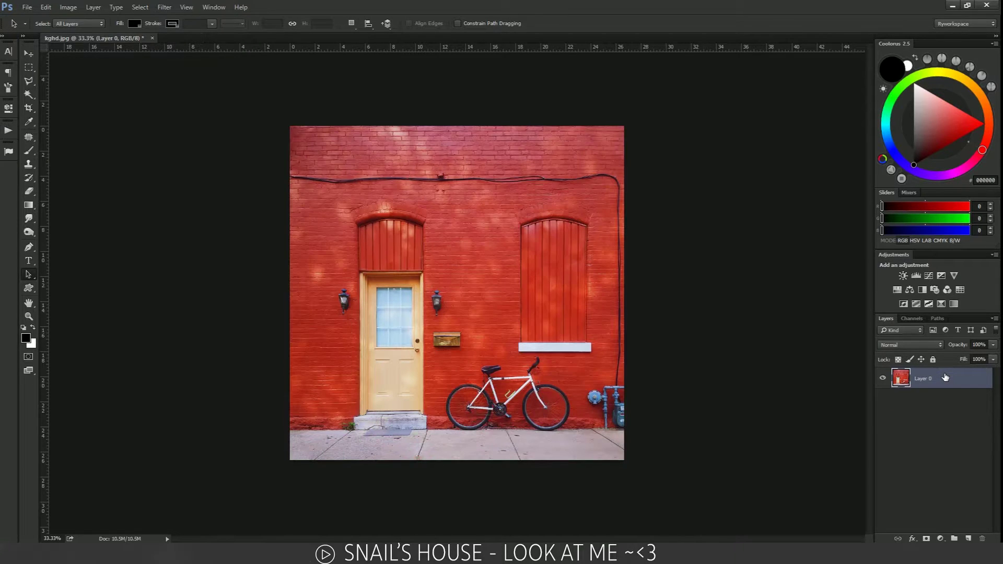
pyautogui.hotkey('ctrl', '+')
pyautogui.hotkey('ctrl', 'z')
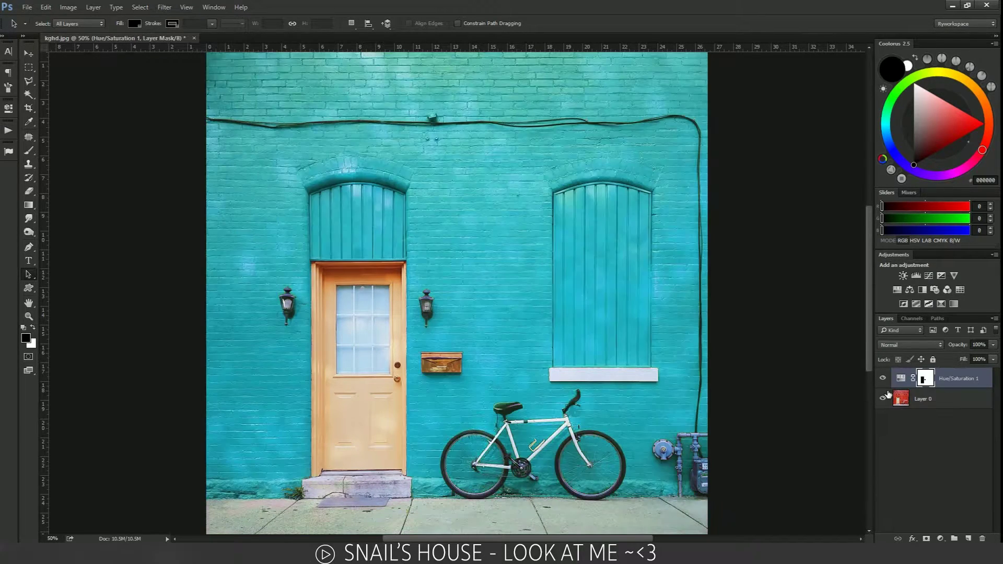
# Hide Hue/Saturation 1 and add a new Hue/Saturation layer above Layer 0.
pyautogui.keyDown('alt'); pyautogui.click(888, 395); pyautogui.keyUp('alt')
pyautogui.click(935, 400)
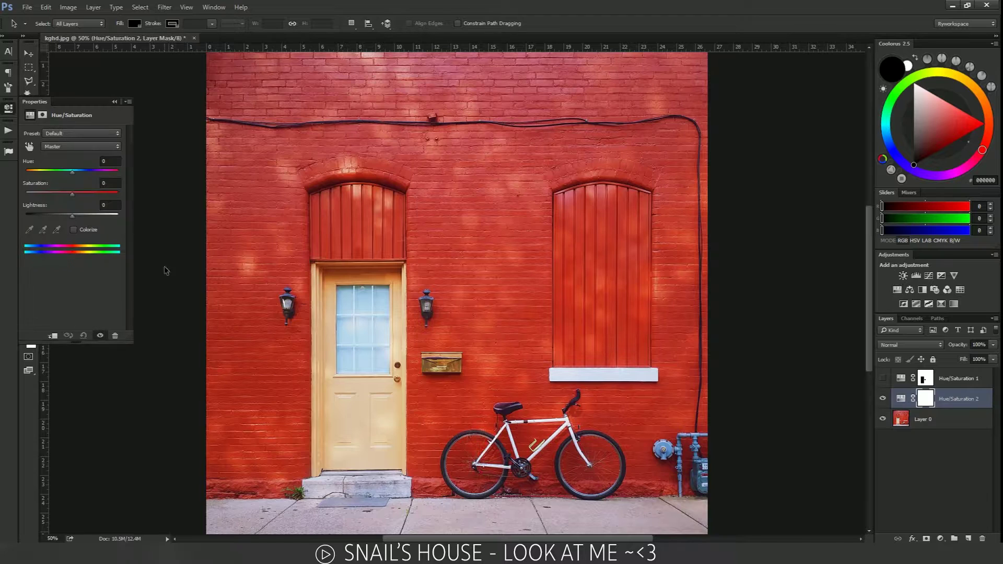
pyautogui.click(897, 289)
pyautogui.hotkey('ctrl', '-')
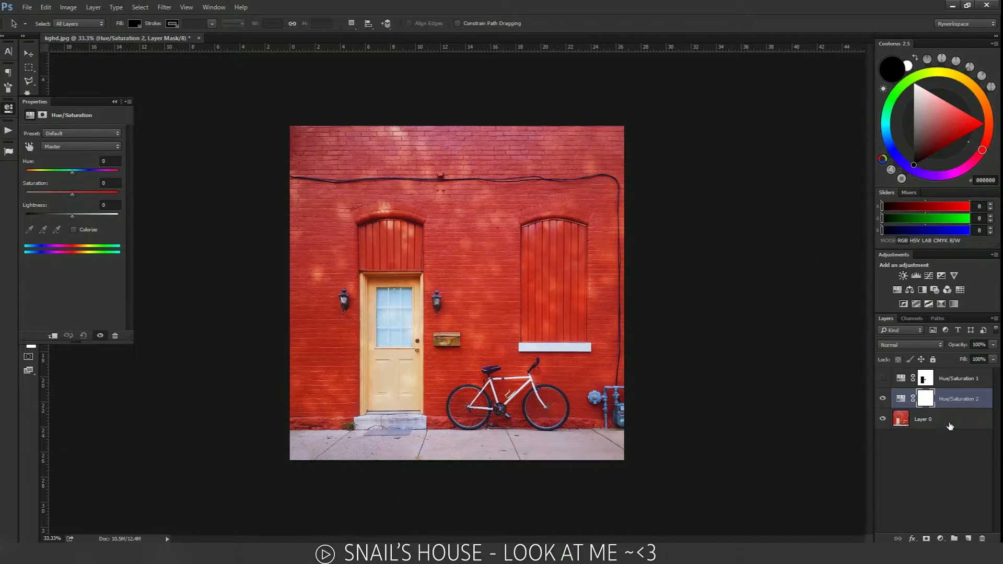
# Reselect Layer 0, deselect it, and close the panel list unchanged.
pyautogui.click(968, 423)
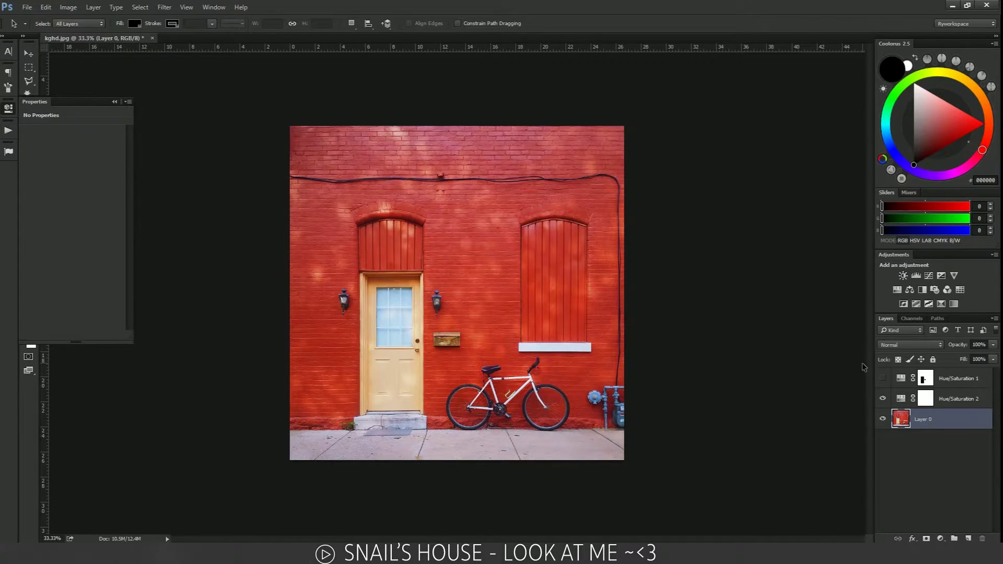
pyautogui.click(458, 336)
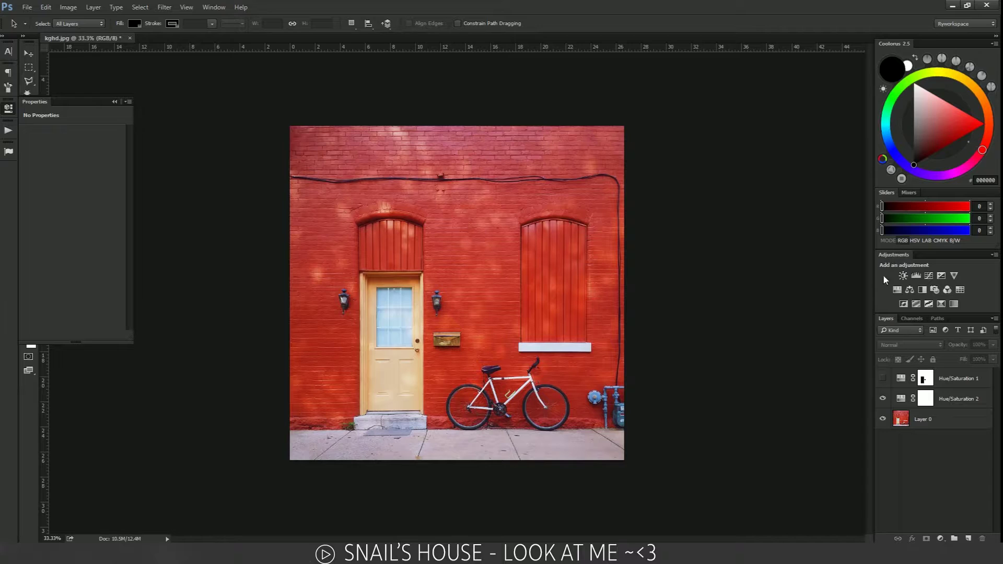
pyautogui.click(213, 8)
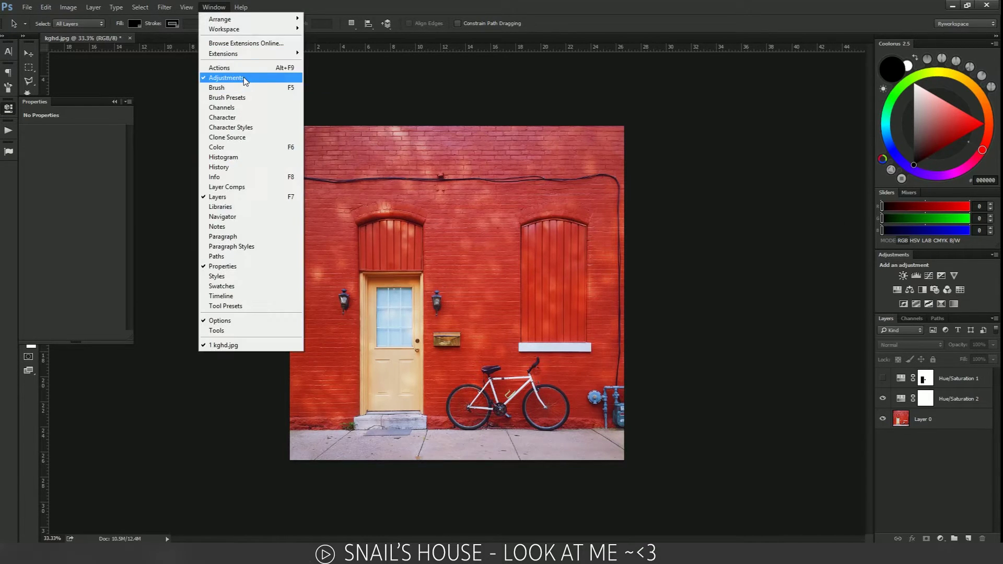
pyautogui.click(386, 272)
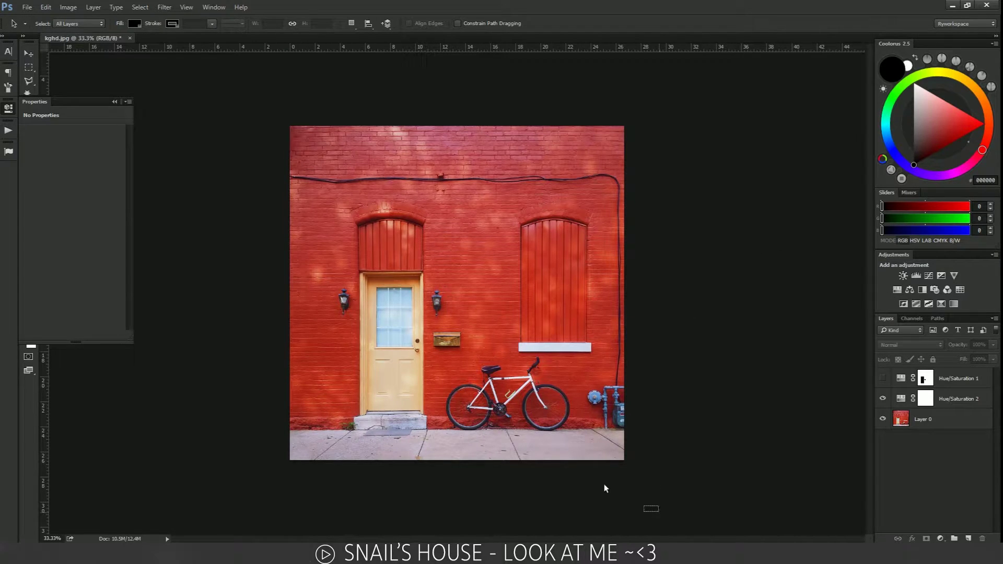
# On Hue/Saturation 2, preview a Master hue shift of -33, then reset the hue to 0.
pyautogui.moveTo(603, 484); pyautogui.dragTo(213, 70)
pyautogui.moveTo(212, 69); pyautogui.dragTo(687, 458)
pyautogui.click(900, 399)
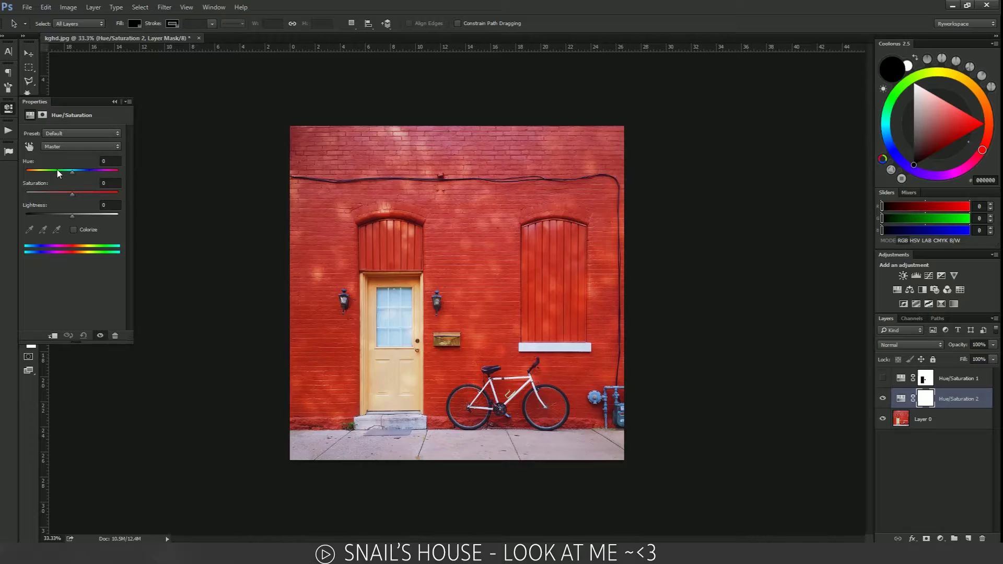
pyautogui.moveTo(58, 170); pyautogui.dragTo(95, 172)
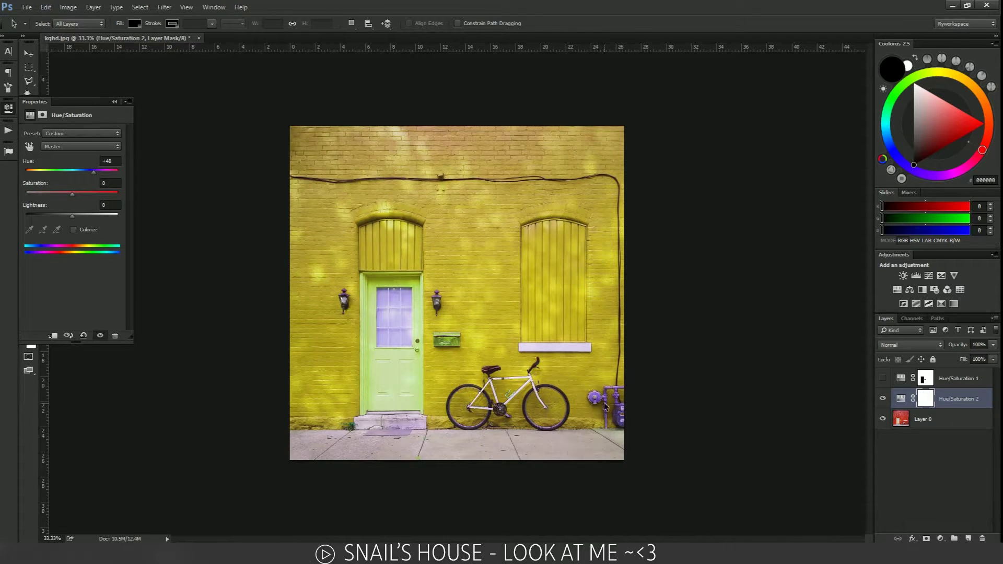
pyautogui.click(56, 173)
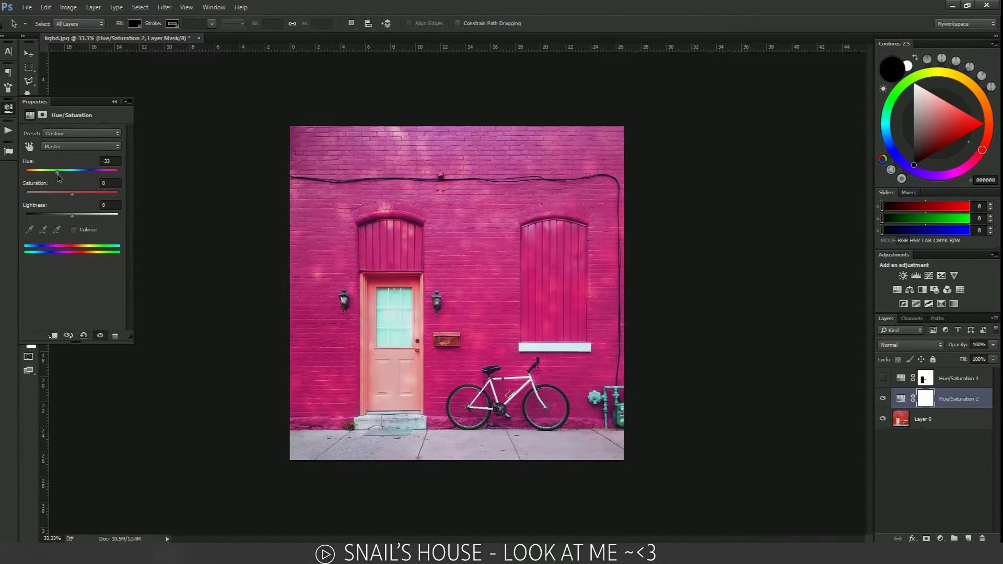
pyautogui.click(111, 162)
pyautogui.press('BackSpace')
pyautogui.press('BackSpace')
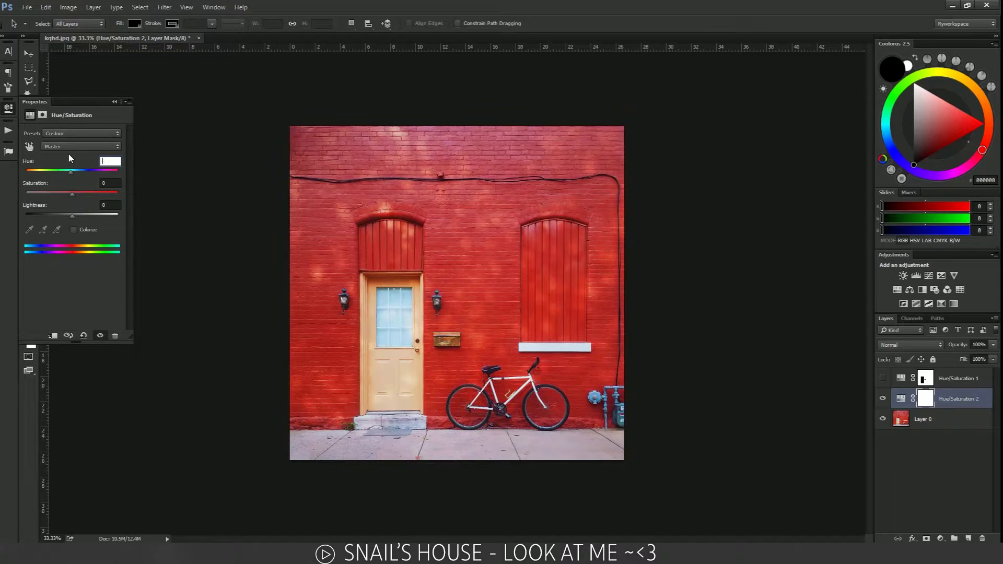
# Limit the adjustment to Reds and shift their hue by +180, turning the wall teal.
pyautogui.click(70, 147)
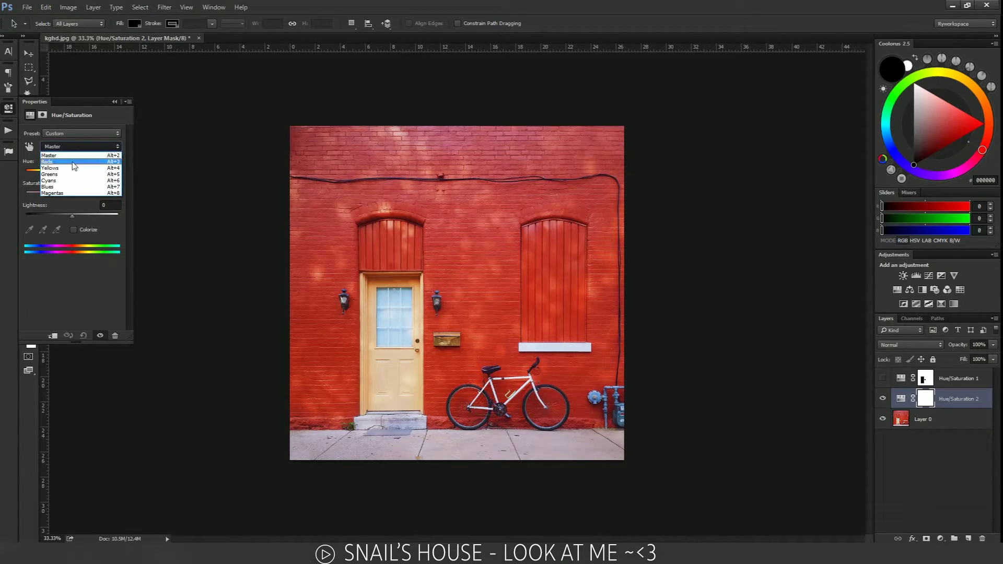
pyautogui.click(73, 165)
pyautogui.click(71, 142)
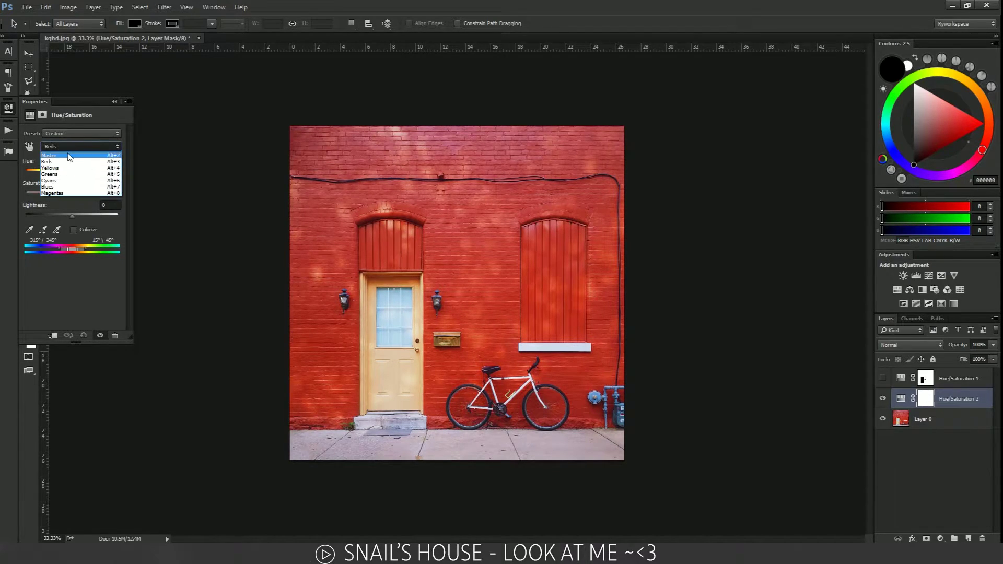
pyautogui.click(69, 161)
pyautogui.moveTo(75, 174); pyautogui.dragTo(120, 167)
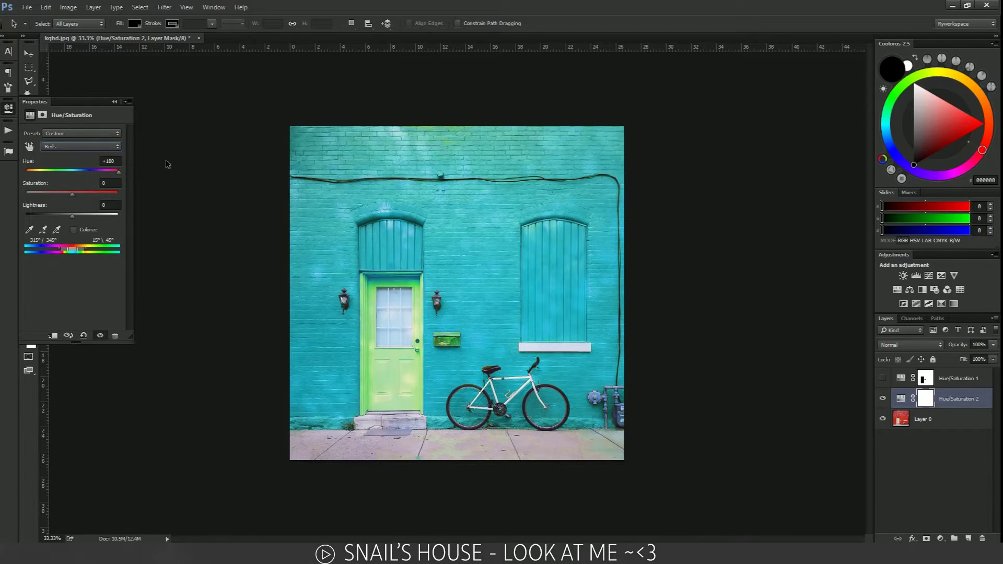
# Zoom in to inspect the teal wall and green door, then deselect Hue/Saturation 2.
pyautogui.hotkey('ctrl', '+')
pyautogui.scroll(2, 418, 243)
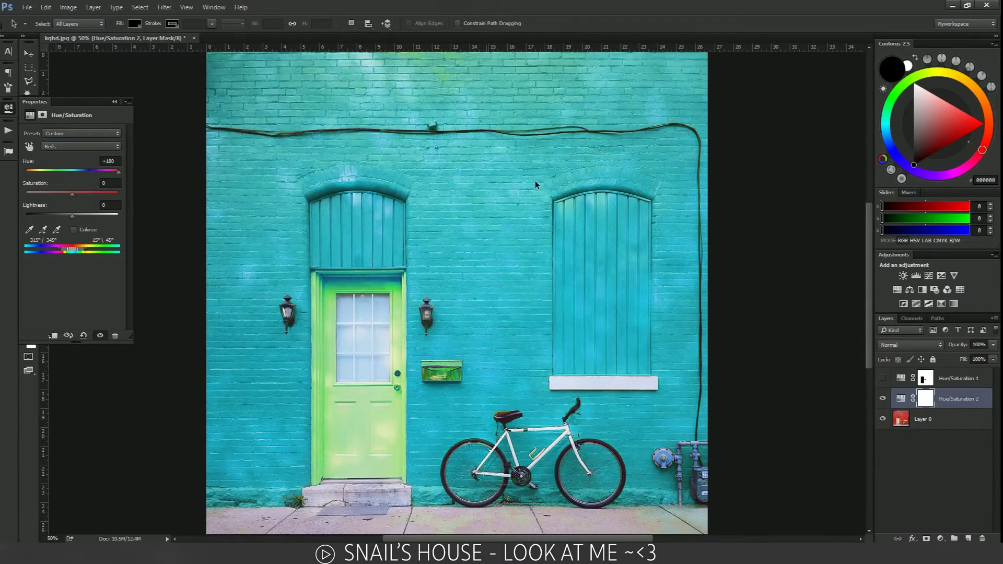
pyautogui.scroll(-2, 527, 220)
pyautogui.scroll(1, 528, 220)
pyautogui.scroll(-2, 371, 320)
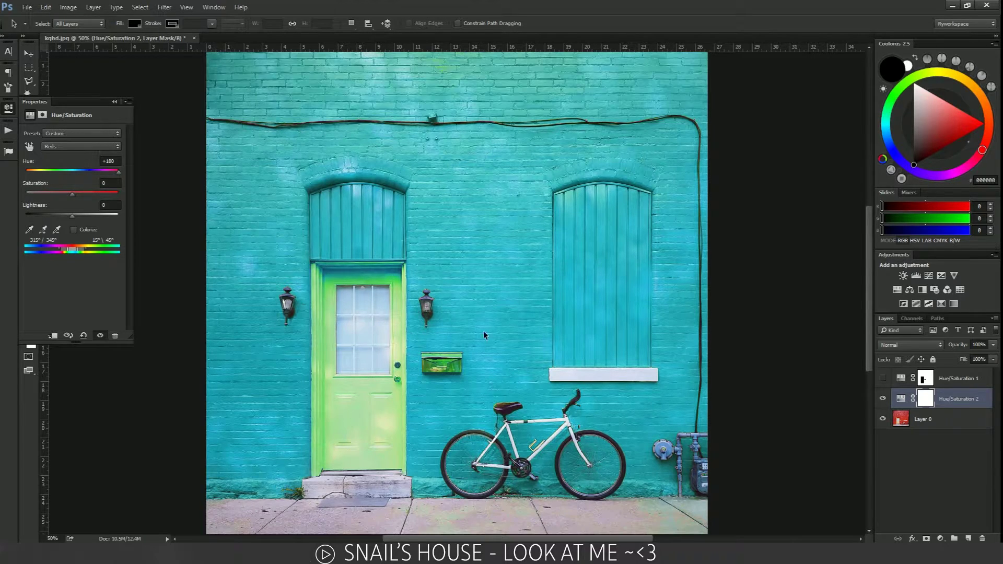
pyautogui.click(325, 278)
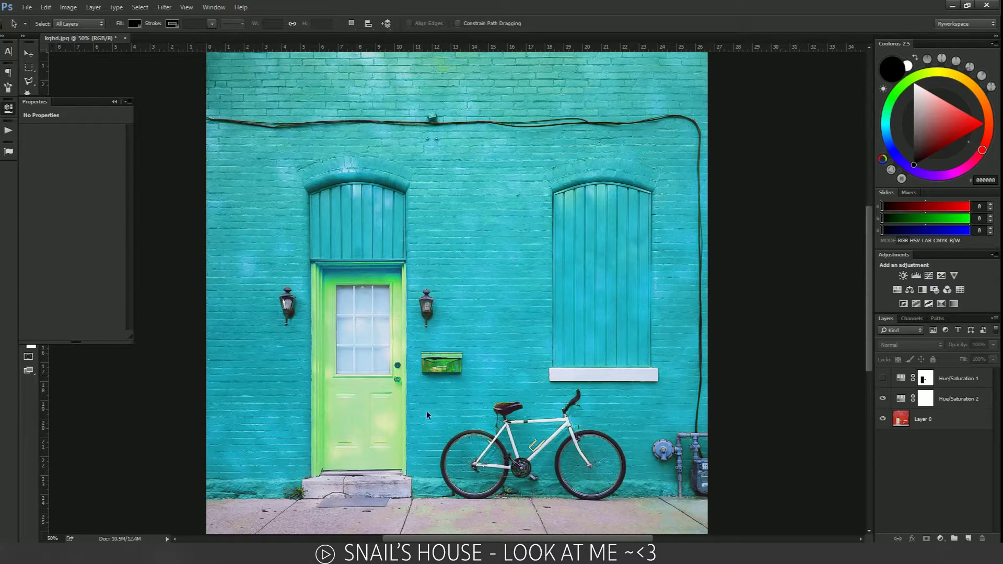
pyautogui.scroll(3, 437, 366)
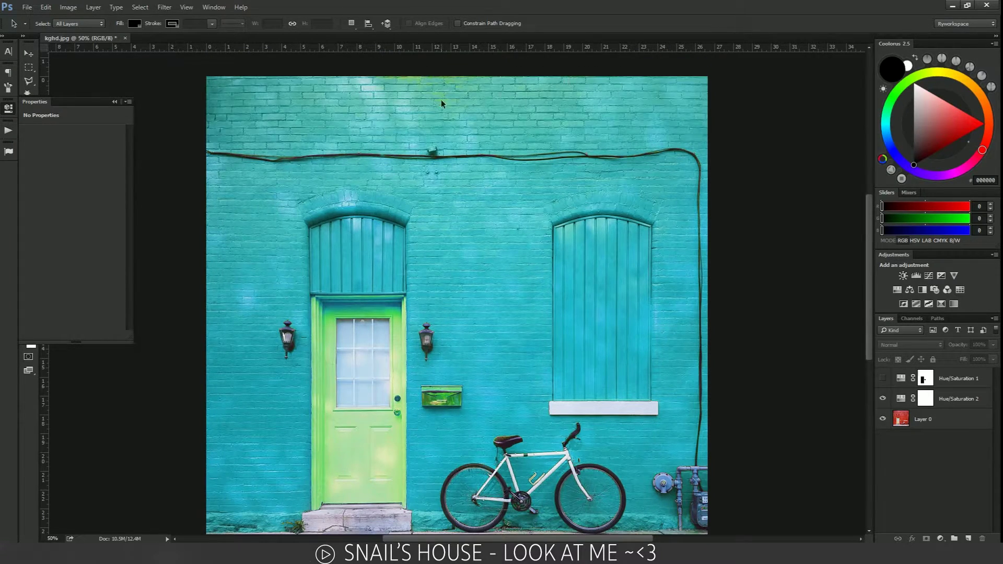
pyautogui.scroll(-7, 330, 281)
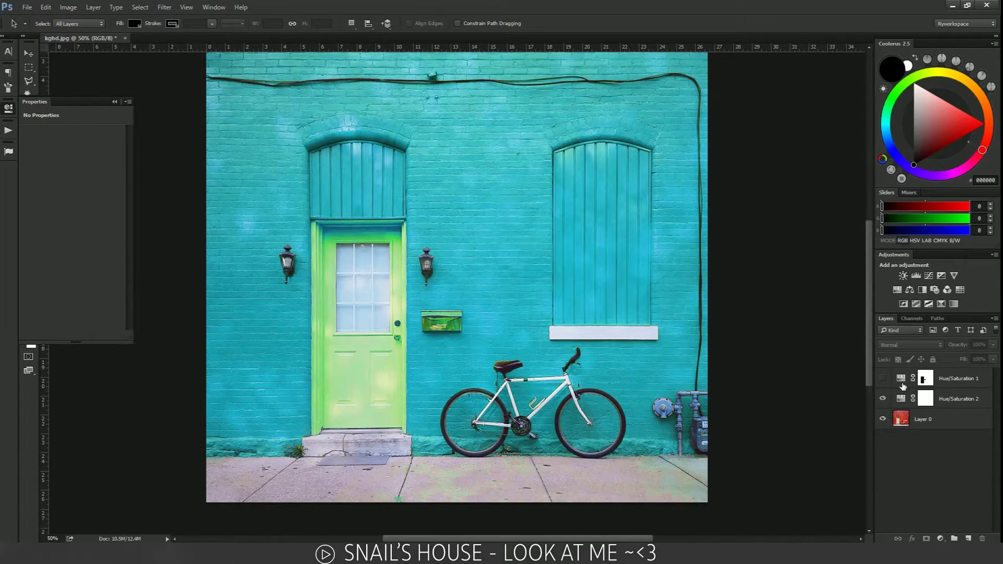
# Target the Hue/Saturation 2 mask, collapse the properties panel, and choose the Polygonal Lasso Tool.
pyautogui.click(924, 399)
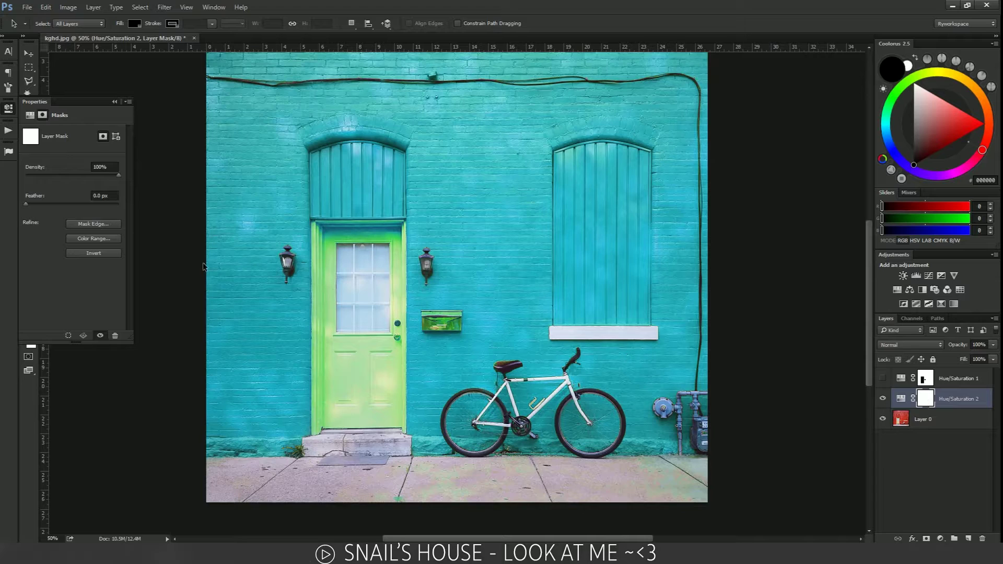
pyautogui.click(8, 108)
pyautogui.click(28, 81)
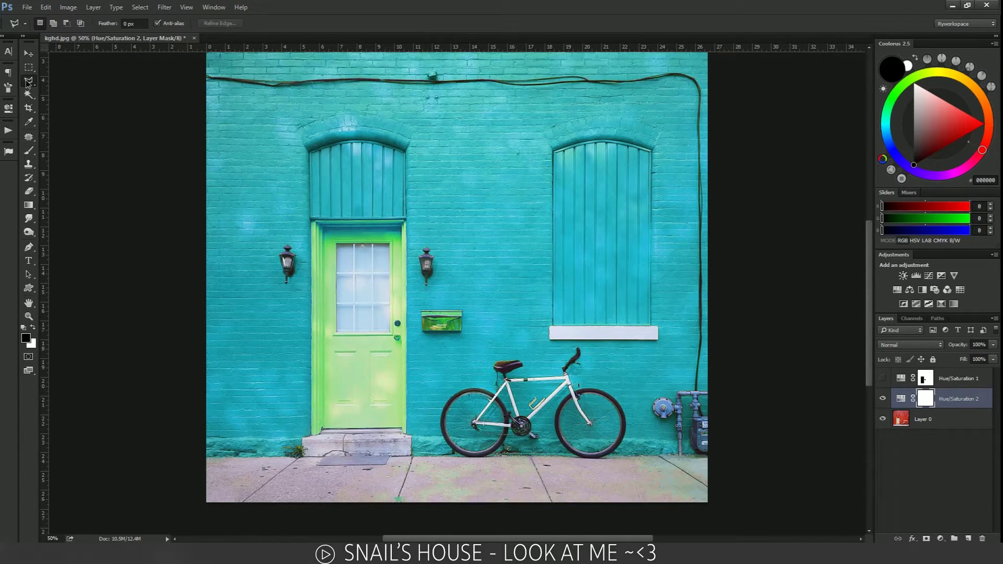
pyautogui.rightClick(27, 83)
pyautogui.rightClick(27, 85)
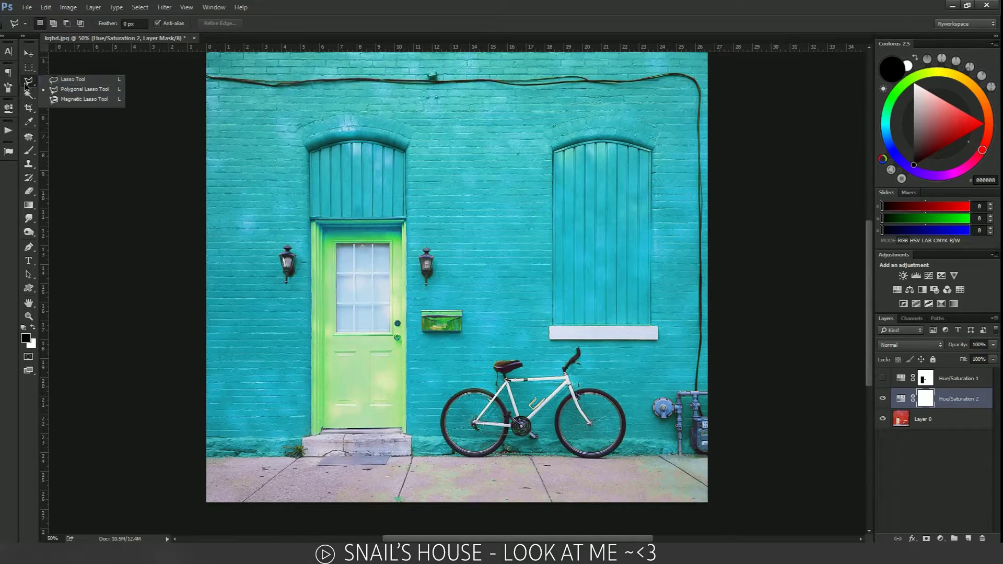
pyautogui.click(59, 87)
pyautogui.click(29, 81)
pyautogui.click(60, 79)
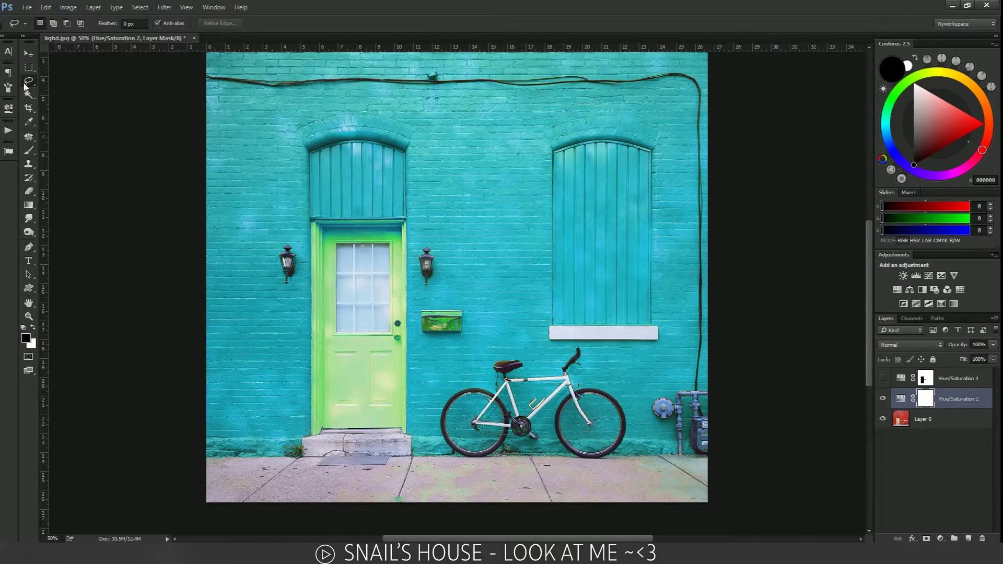
pyautogui.click(29, 81)
pyautogui.click(60, 89)
# Outline the door frame with a four-corner polygonal selection.
pyautogui.scroll(-1, 309, 390)
pyautogui.scroll(2, 309, 390)
pyautogui.scroll(3, 309, 390)
pyautogui.scroll(1, 314, 400)
pyautogui.scroll(-2, 315, 400)
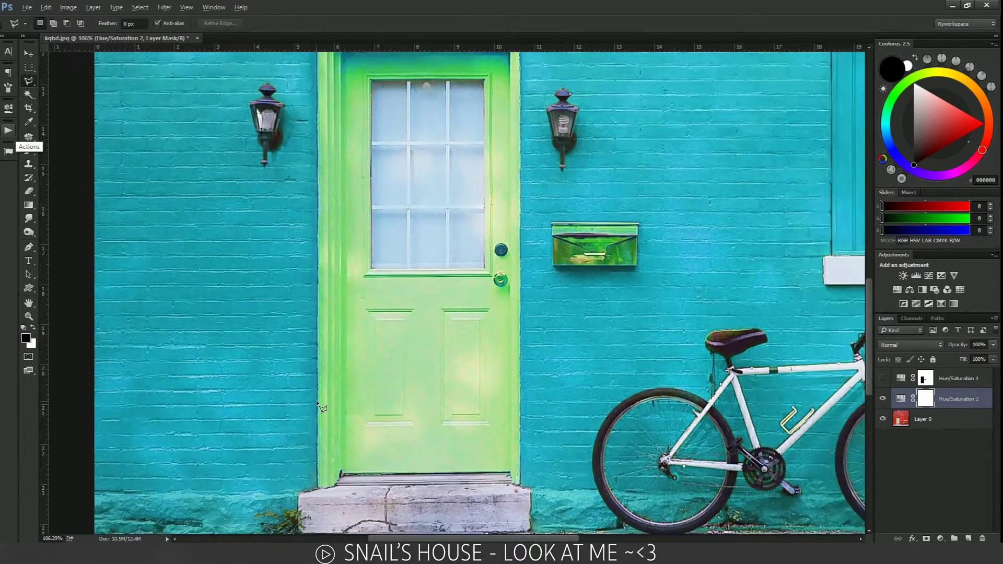
pyautogui.scroll(1, 331, 474)
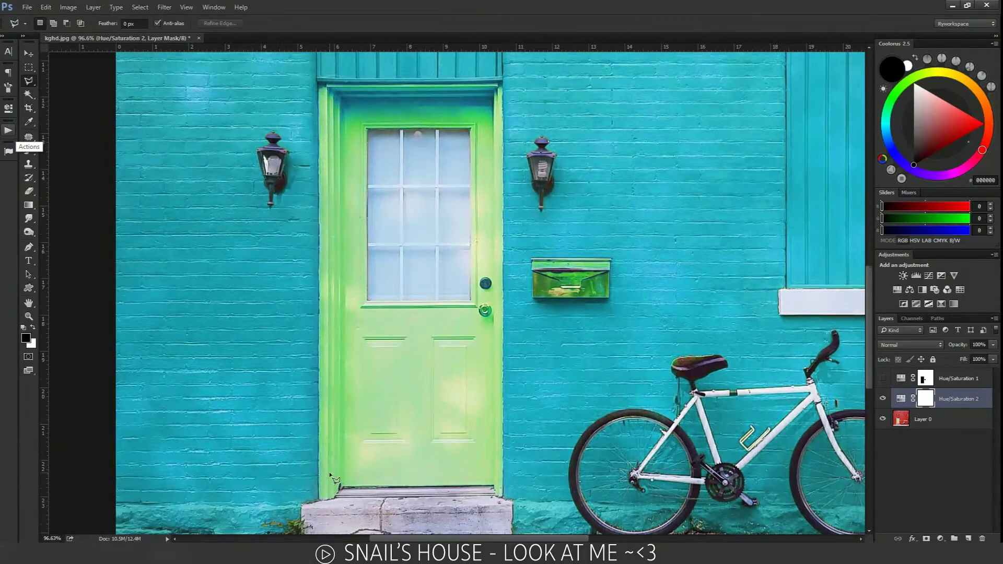
pyautogui.click(319, 502)
pyautogui.click(318, 81)
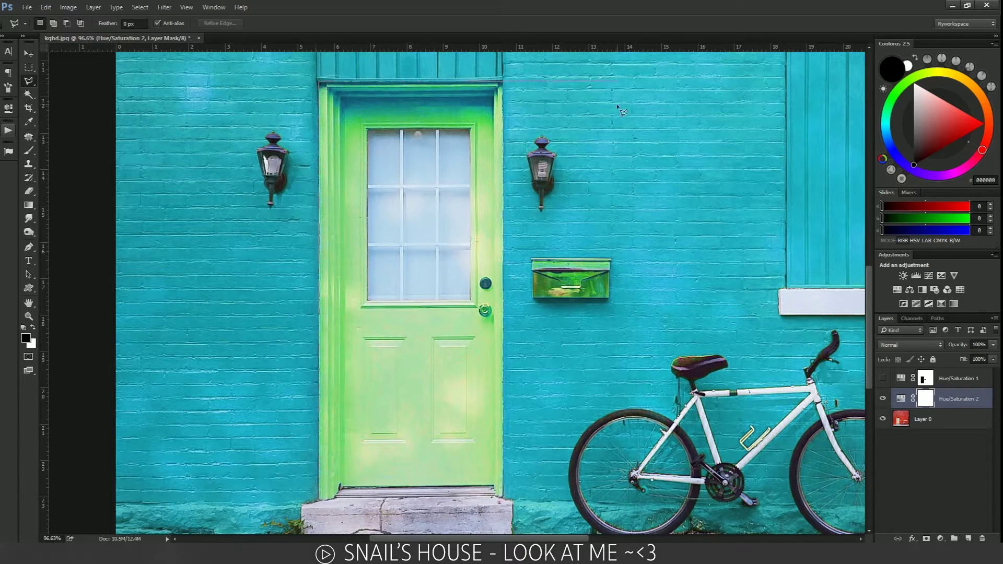
pyautogui.click(503, 81)
pyautogui.scroll(2, 491, 444)
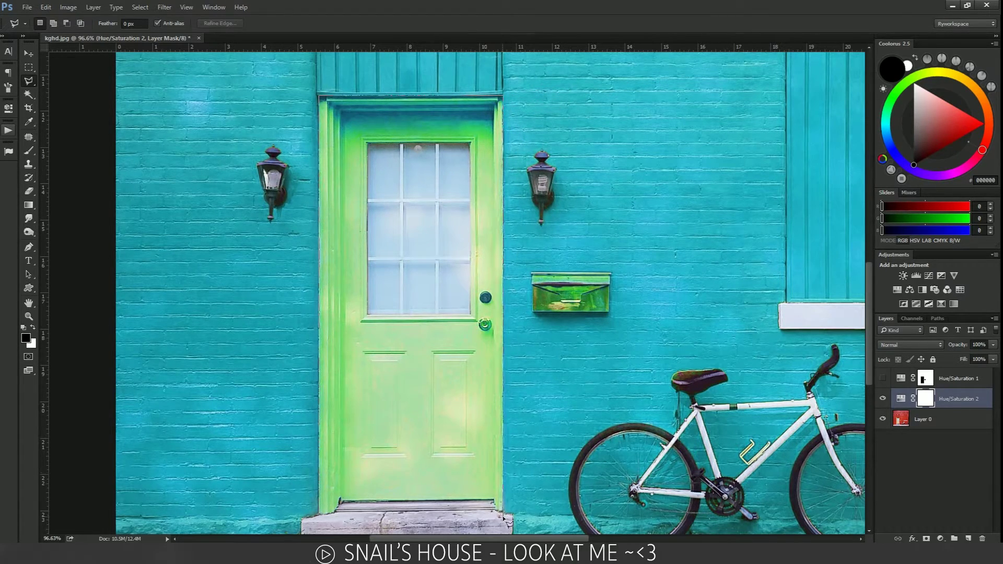
pyautogui.scroll(-5, 504, 517)
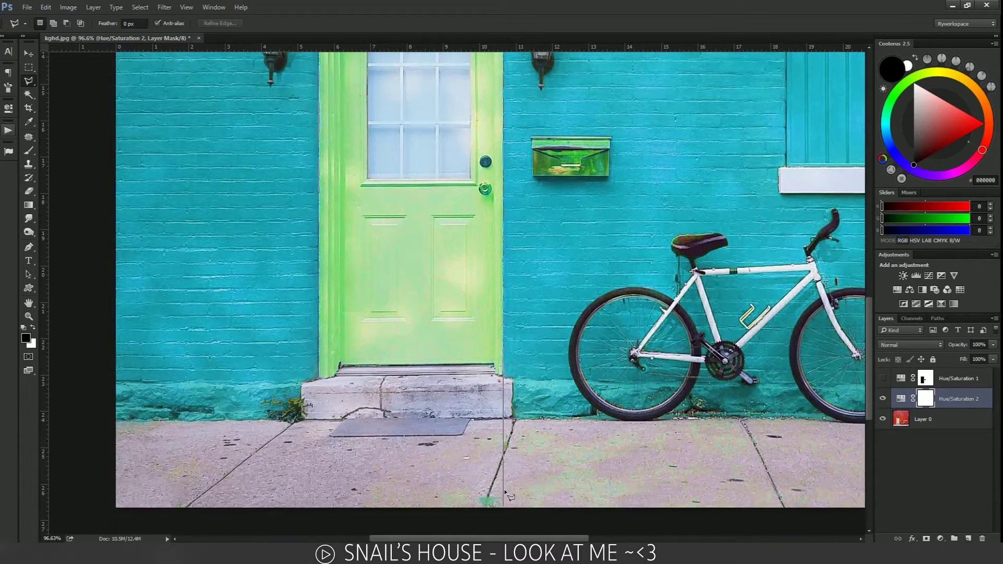
pyautogui.click(502, 377)
pyautogui.doubleClick(321, 377)
pyautogui.hotkey('ctrl', '-')
pyautogui.hotkey('ctrl', '-')
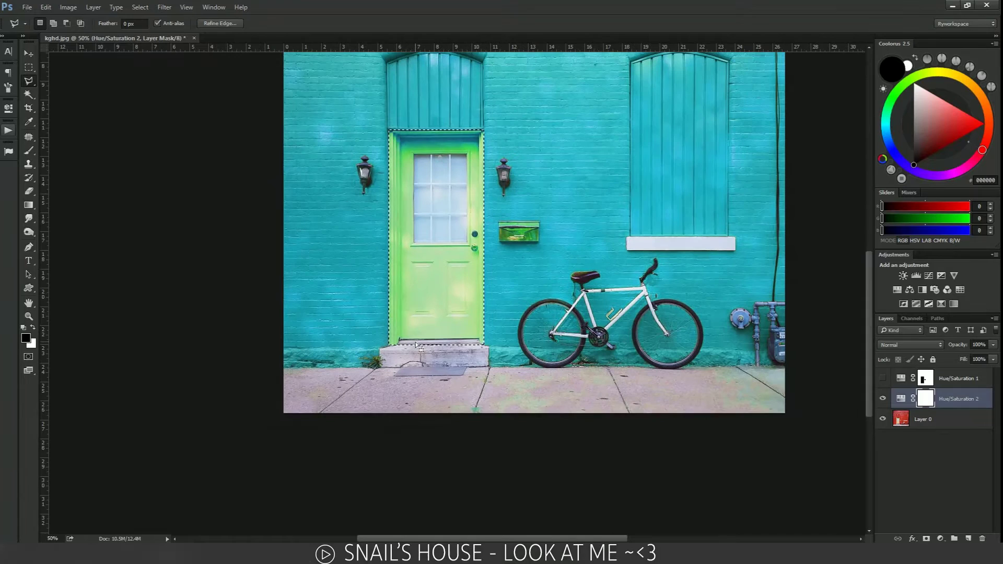
# Paint black on the Hue/Saturation 2 mask inside the door selection, then deselect.
pyautogui.press('b')
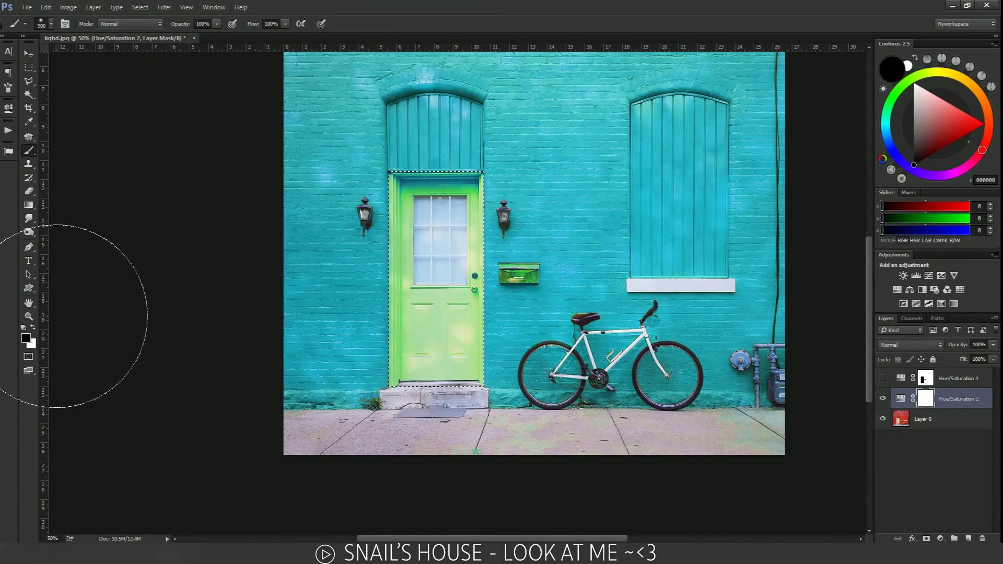
pyautogui.moveTo(380, 317)
pyautogui.mouseDown()
pyautogui.moveTo(415, 286)
pyautogui.moveTo(353, 261)
pyautogui.moveTo(361, 323)
pyautogui.moveTo(501, 212)
pyautogui.moveTo(480, 187)
pyautogui.moveTo(401, 154)
pyautogui.mouseUp()
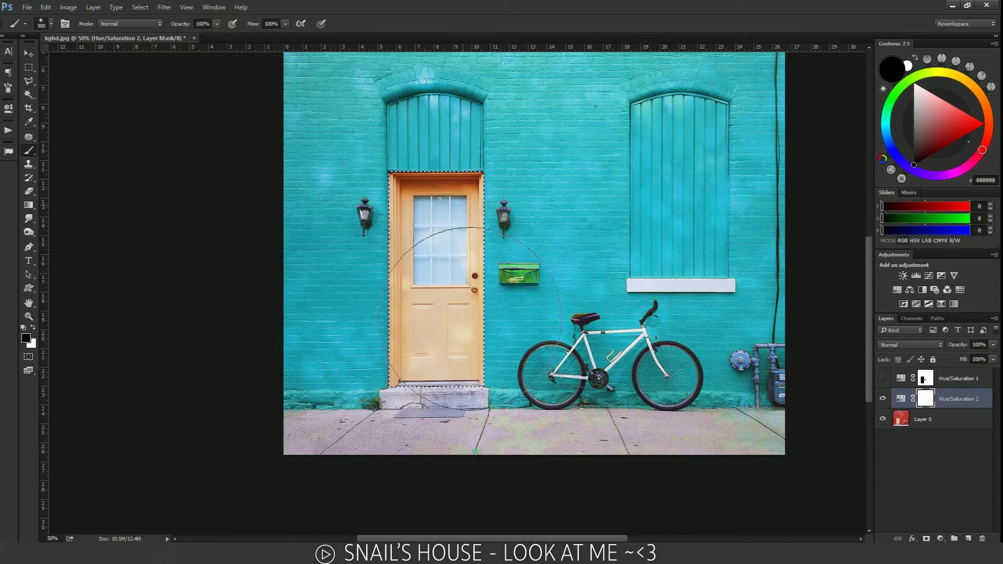
pyautogui.hotkey('ctrl', 'd')
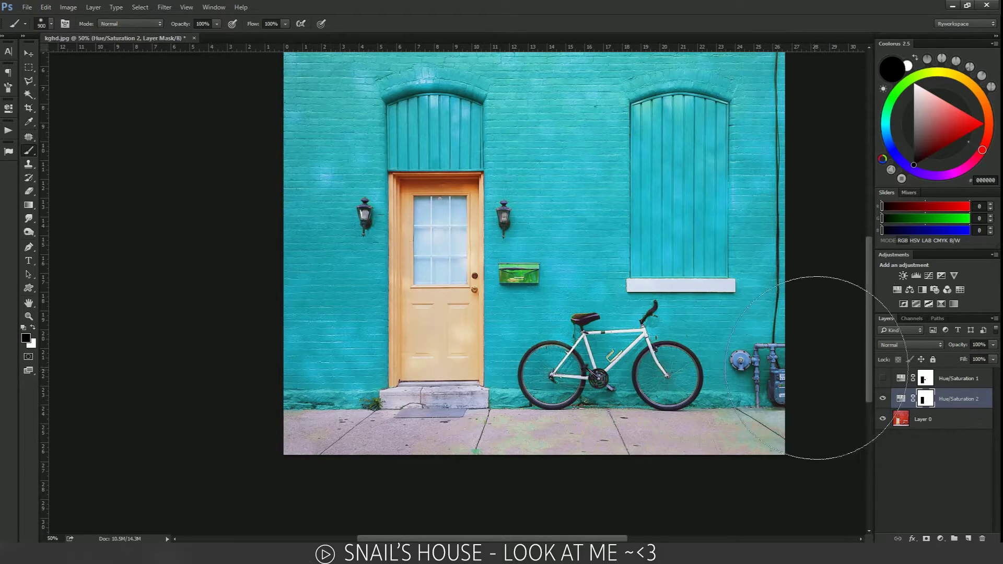
# Toggle Hue/Saturation 2's visibility repeatedly to compare the result with the original.
pyautogui.click(882, 398)
pyautogui.click(882, 398)
pyautogui.click(882, 399)
pyautogui.click(882, 398)
pyautogui.click(882, 398)
pyautogui.click(882, 399)
pyautogui.click(882, 398)
pyautogui.click(882, 398)
pyautogui.click(882, 399)
pyautogui.click(882, 399)
# Zoom in on the mailbox and switch back to the Polygonal Lasso Tool.
pyautogui.hotkey('ctrl', '+')
pyautogui.hotkey('ctrl', '+')
pyautogui.scroll(-1, 645, 193)
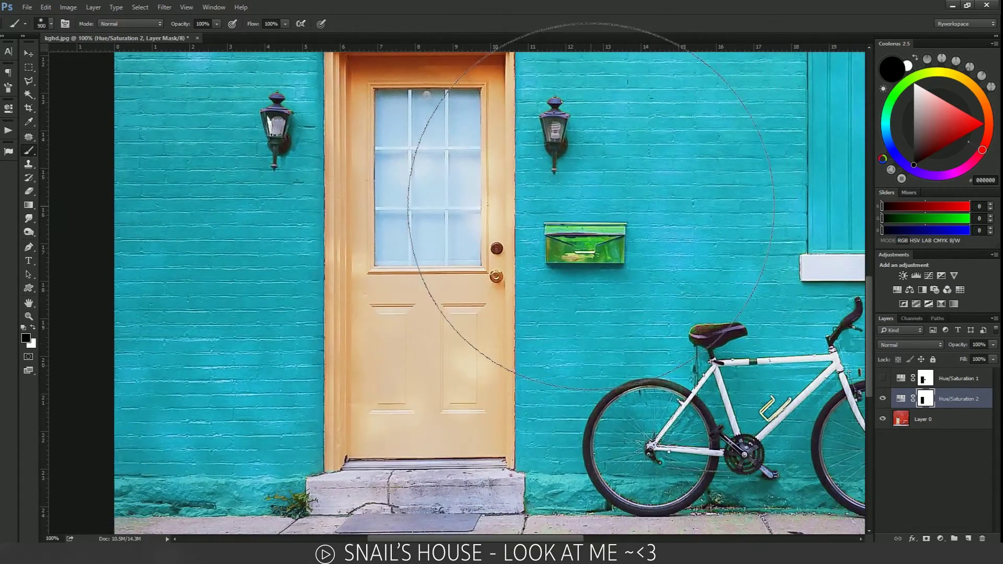
pyautogui.scroll(3, 639, 208)
pyautogui.scroll(10, 598, 320)
pyautogui.scroll(1, 604, 324)
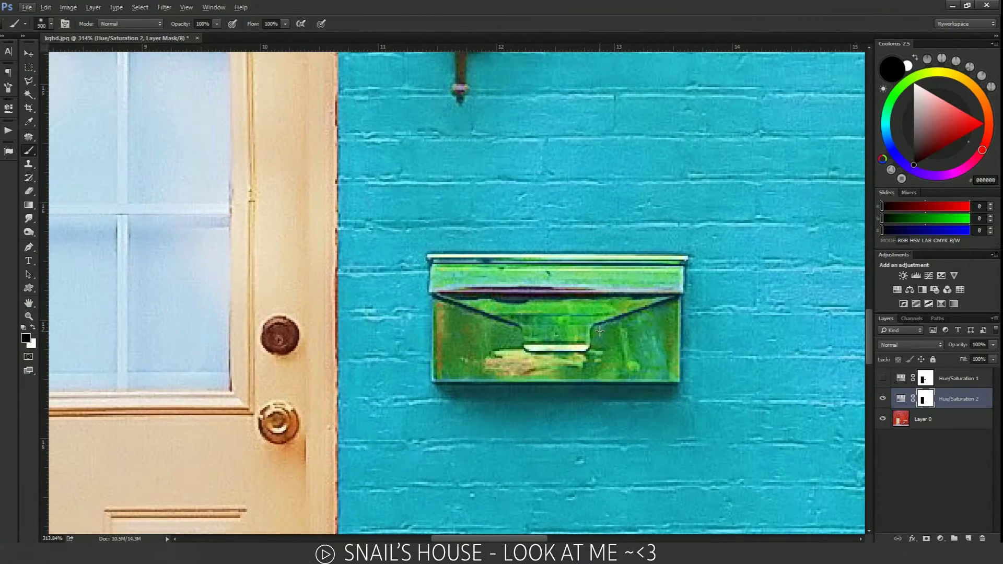
pyautogui.press('l')
pyautogui.hotkey('alt', 'l')
pyautogui.press('Escape')
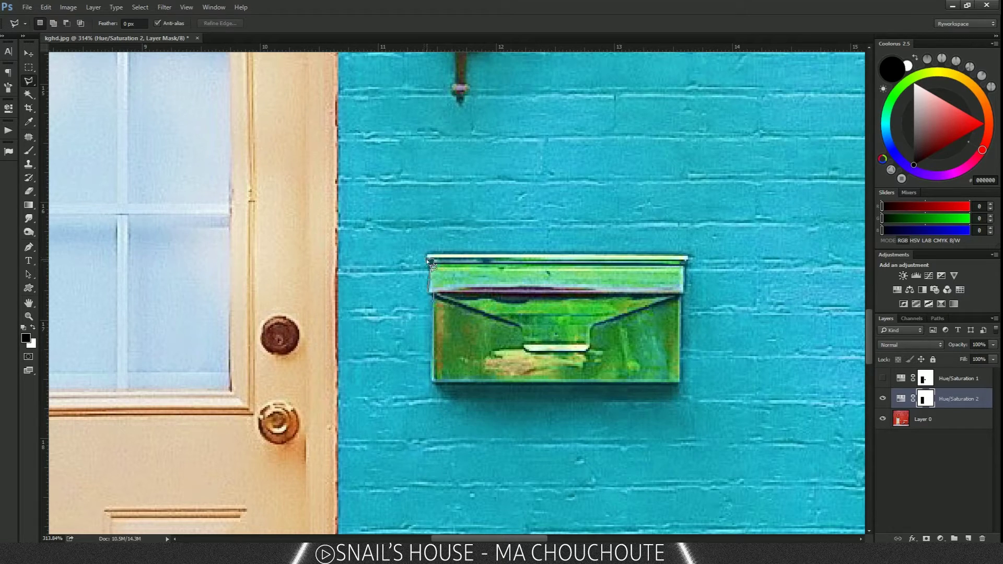
# Place points along the mailbox lid and right side to outline the mailbox.
pyautogui.click(429, 257)
pyautogui.click(690, 255)
pyautogui.click(689, 260)
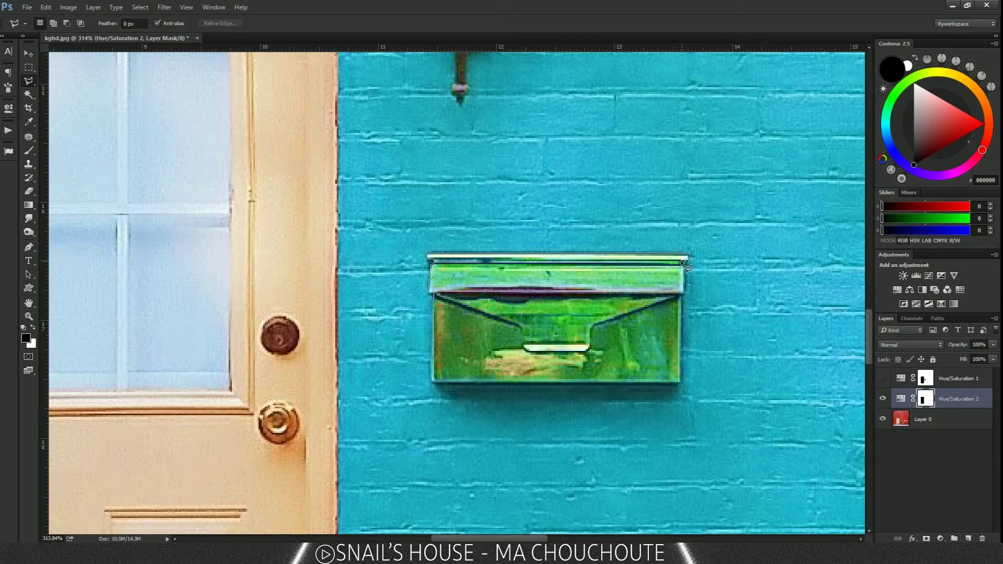
pyautogui.click(684, 264)
pyautogui.click(680, 382)
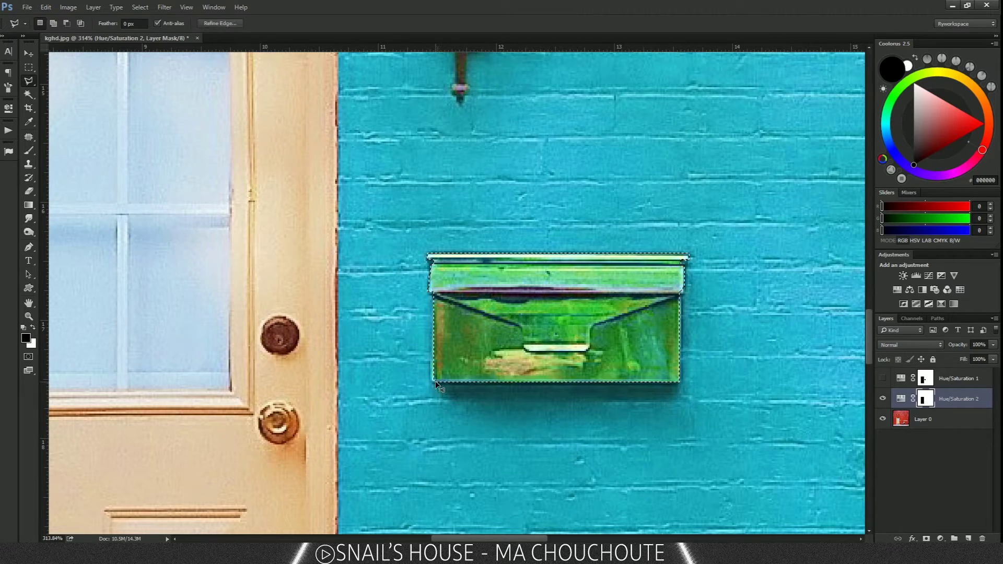
pyautogui.hotkey('ctrl', '-')
# Paint black on the mask inside the mailbox selection, deselect, and zoom out to fit.
pyautogui.press('b')
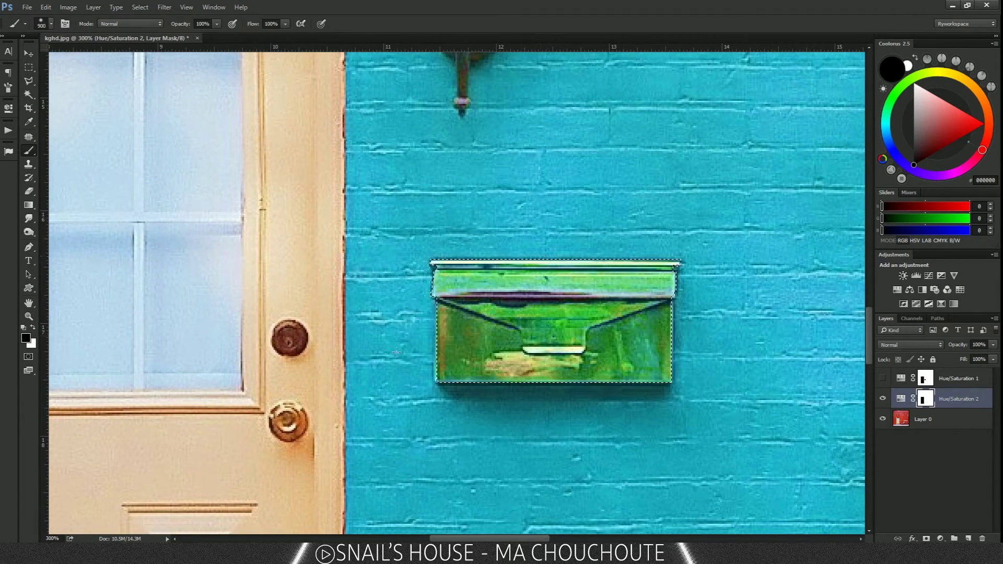
pyautogui.moveTo(396, 352); pyautogui.dragTo(701, 296)
pyautogui.hotkey('ctrl', 'd')
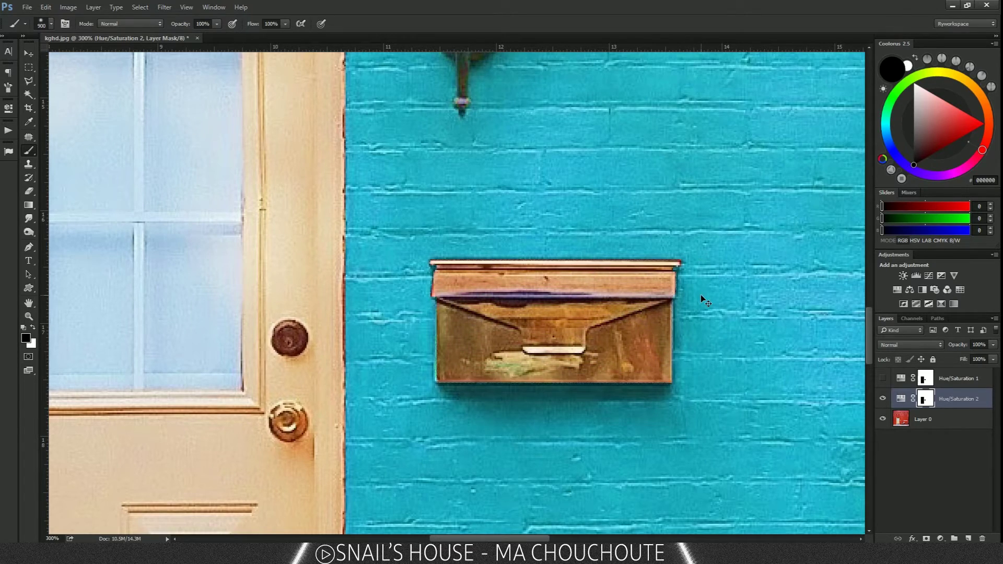
pyautogui.hotkey('ctrl', '-')
pyautogui.hotkey('ctrl', '-')
pyautogui.hotkey('ctrl', '-')
pyautogui.hotkey('ctrl', '-')
pyautogui.hotkey('ctrl', '-')
pyautogui.press('a')
pyautogui.hotkey('ctrl', '+')
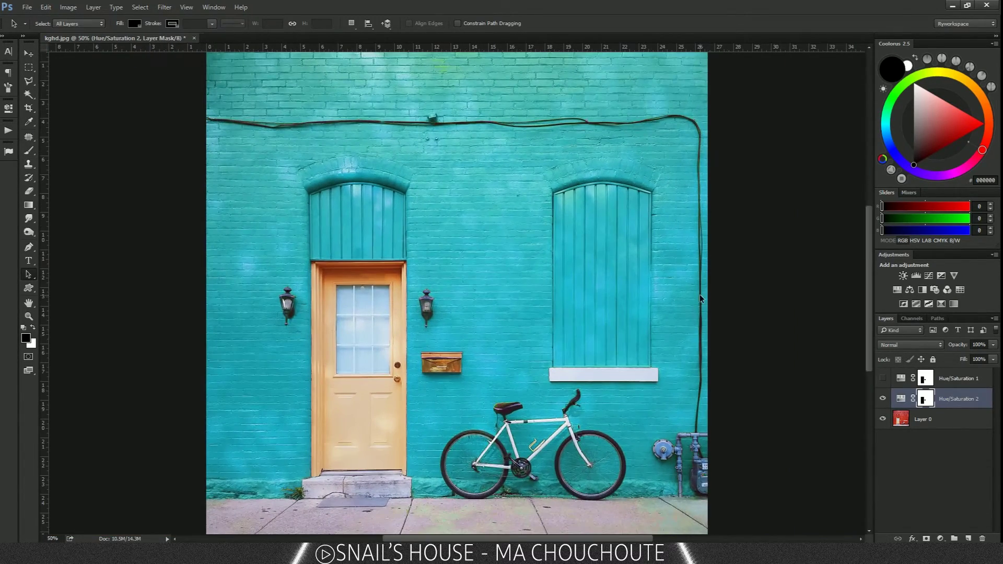
pyautogui.hotkey('ctrl', '-')
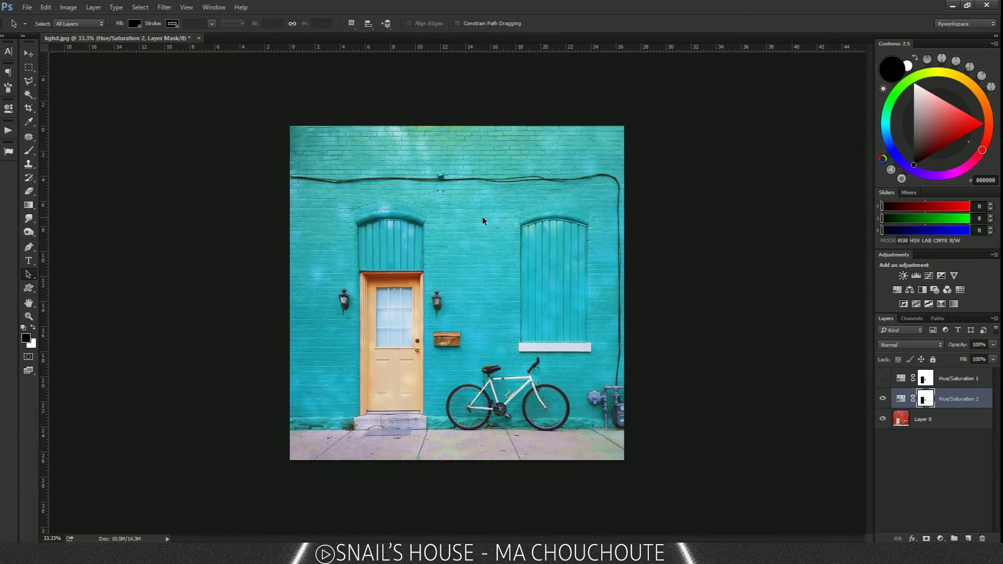
# Toggle Hue/Saturation 2's visibility to compare the teal result with the original.
pyautogui.click(882, 399)
pyautogui.click(883, 398)
pyautogui.click(883, 399)
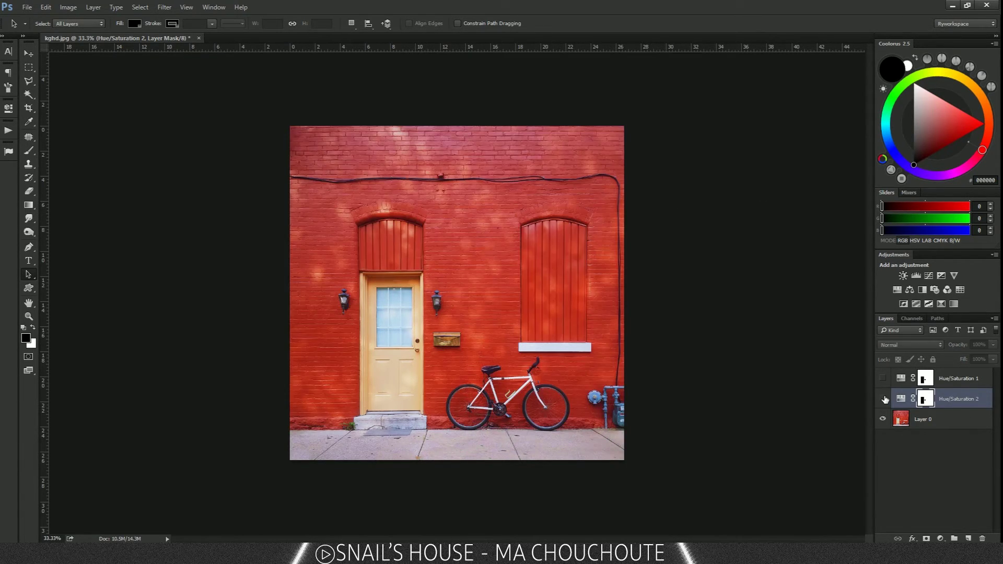
pyautogui.click(883, 398)
pyautogui.click(883, 399)
pyautogui.click(882, 398)
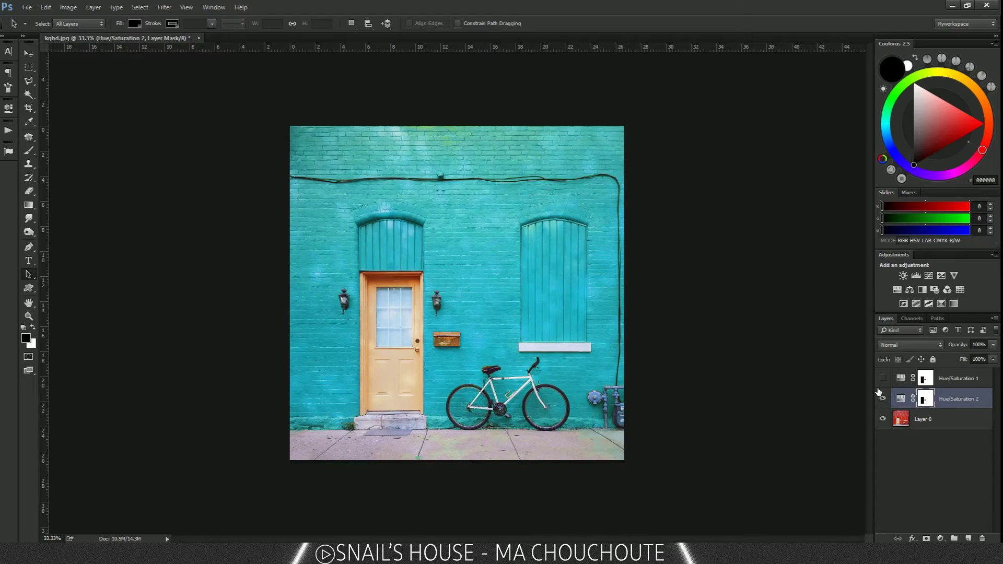
# Reopen Hue/Saturation 2's settings and briefly hide it to view the original red.
pyautogui.doubleClick(898, 399)
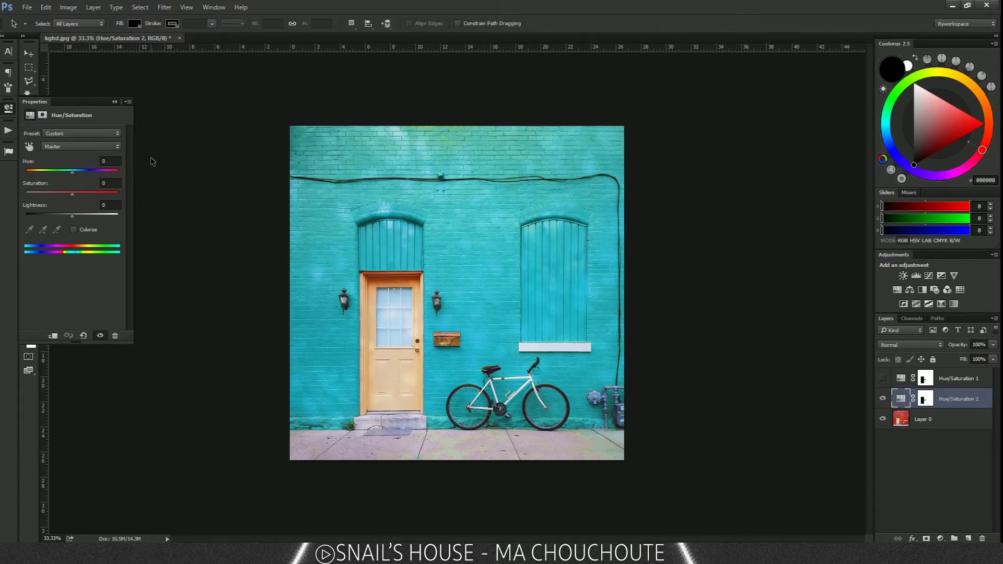
pyautogui.click(61, 148)
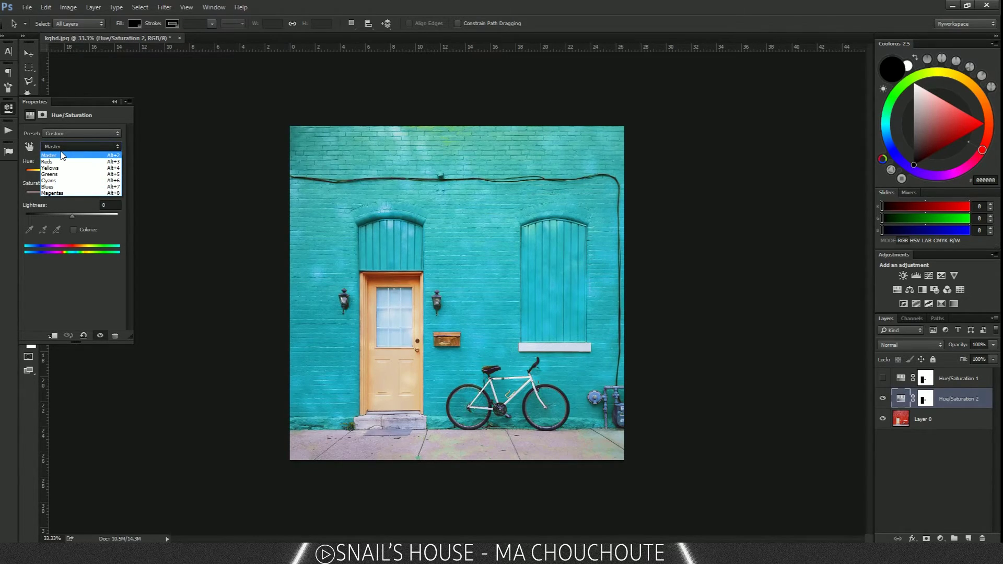
pyautogui.click(718, 92)
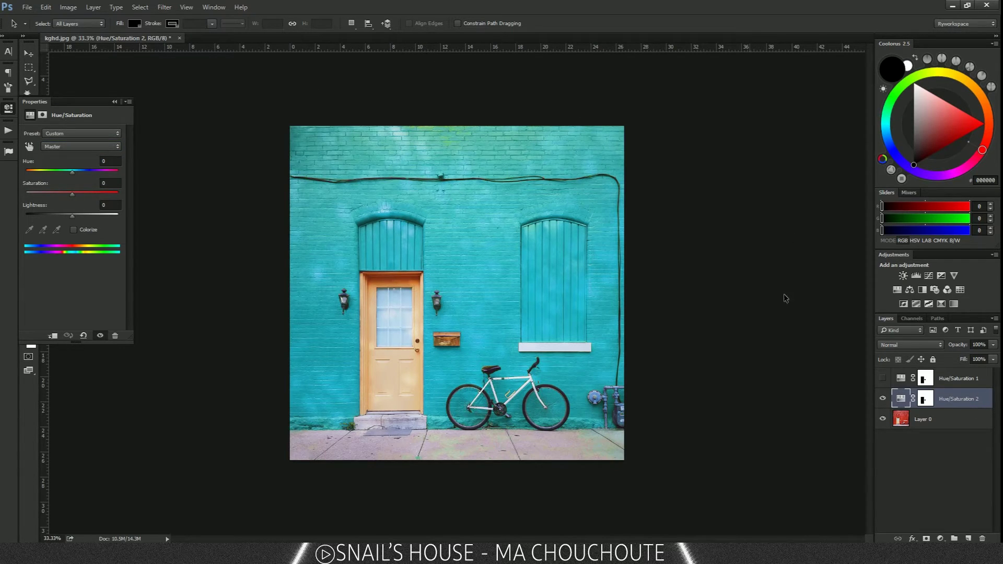
pyautogui.click(882, 399)
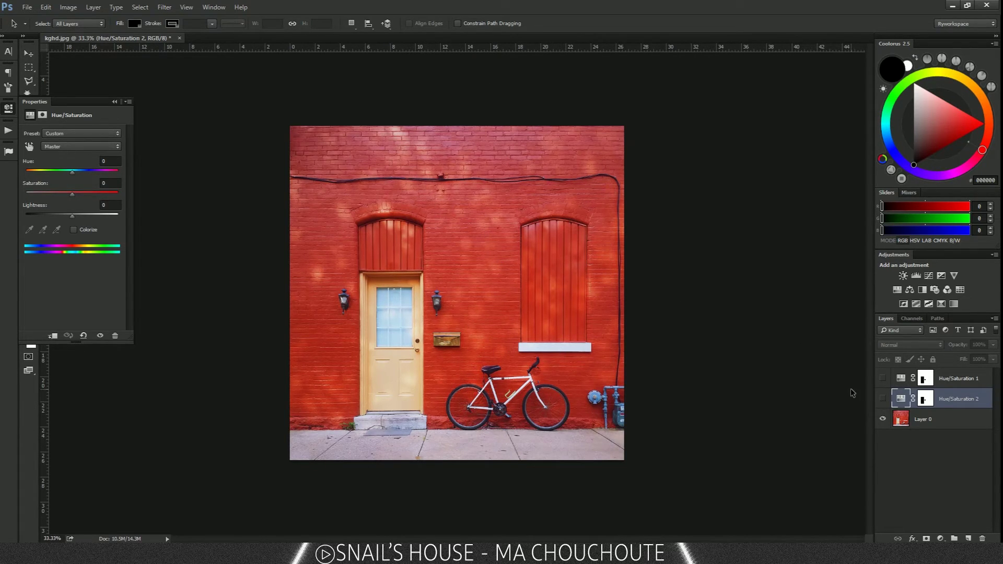
pyautogui.click(882, 399)
# Shift the Magentas hue by +180 and close the adjustment settings.
pyautogui.click(114, 149)
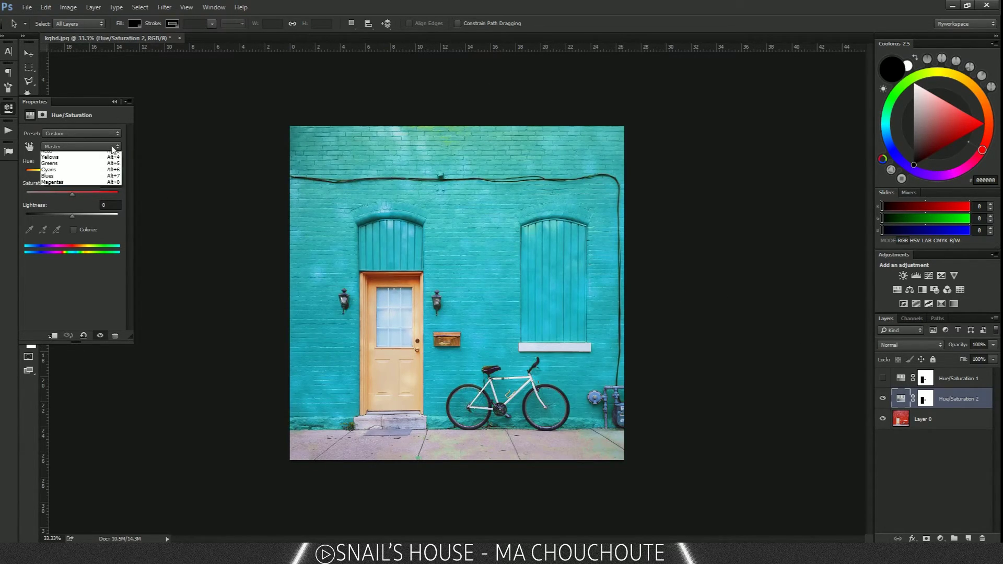
pyautogui.click(97, 190)
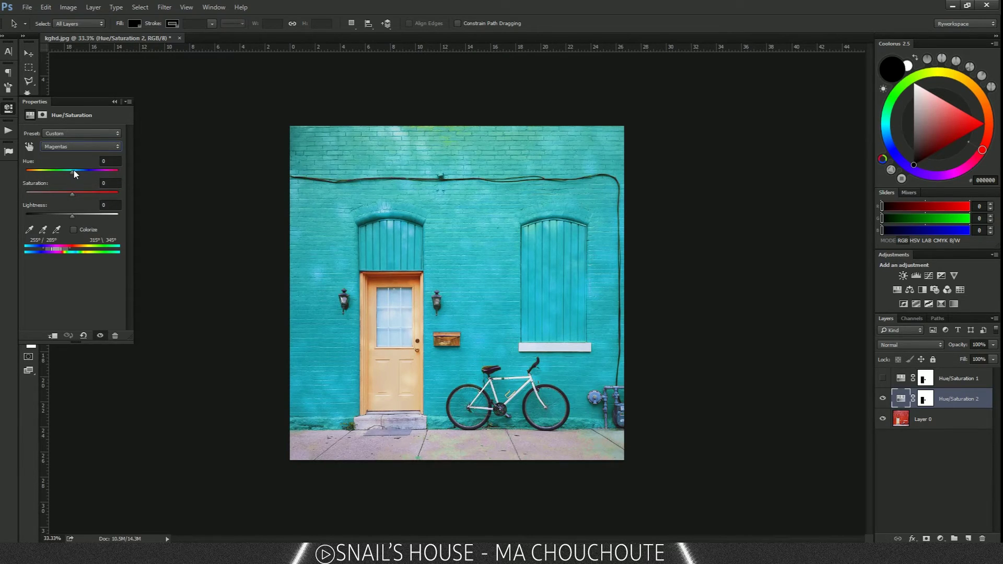
pyautogui.moveTo(73, 172); pyautogui.dragTo(127, 174)
pyautogui.click(4, 108)
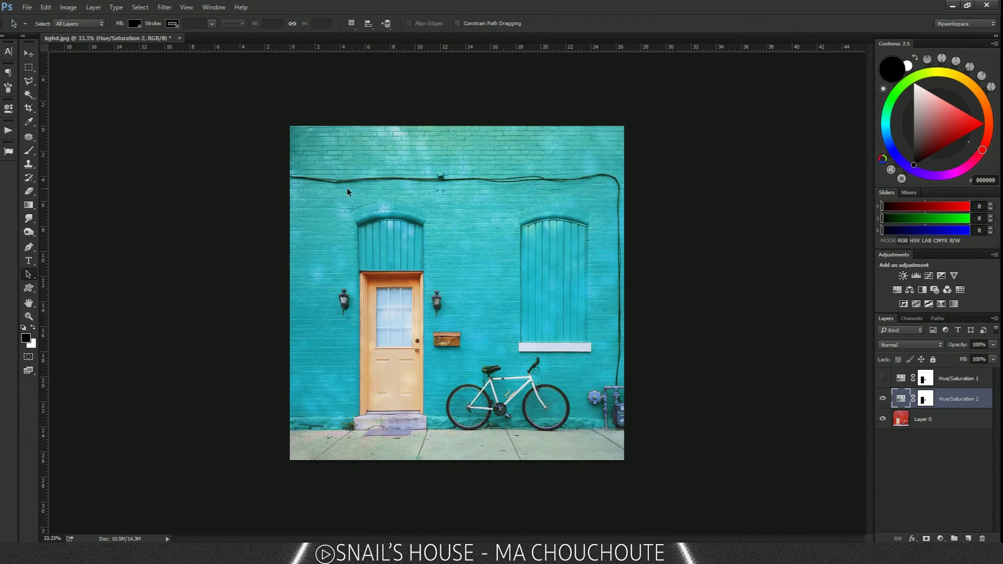
pyautogui.click(882, 399)
pyautogui.click(882, 399)
pyautogui.moveTo(680, 405); pyautogui.dragTo(590, 410)
pyautogui.moveTo(230, 80); pyautogui.dragTo(656, 489)
pyautogui.moveTo(656, 488); pyautogui.dragTo(240, 94)
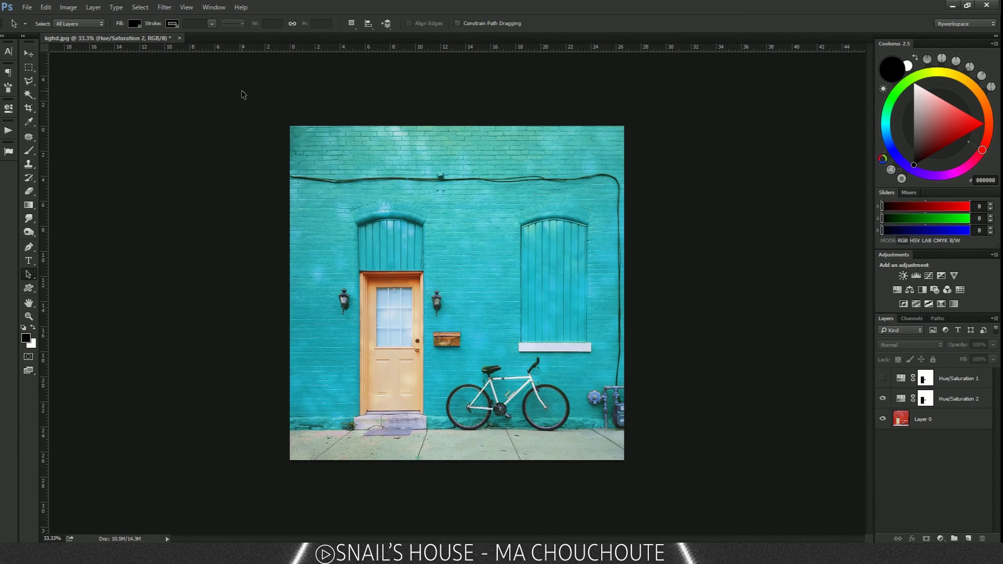
pyautogui.moveTo(243, 90); pyautogui.dragTo(673, 499)
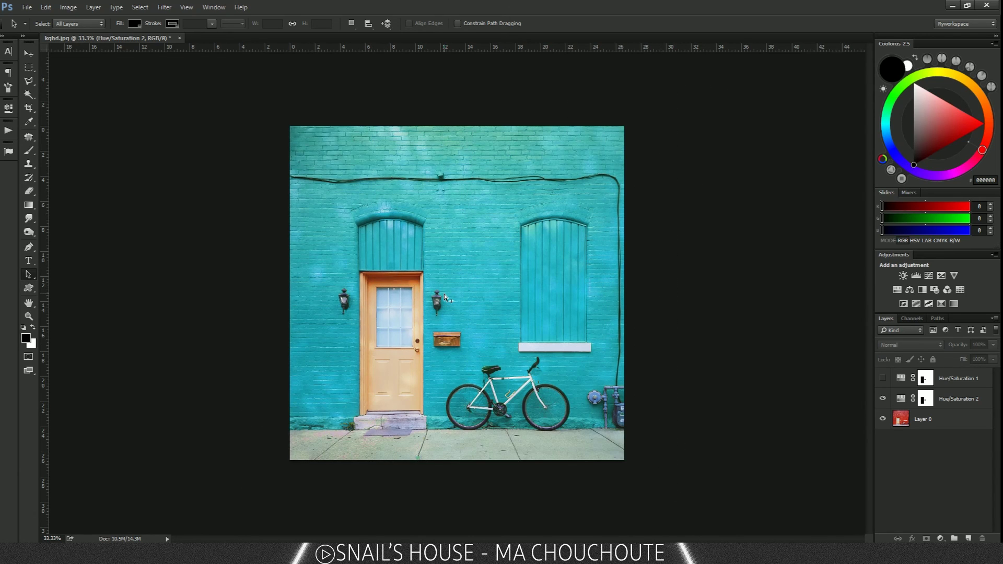